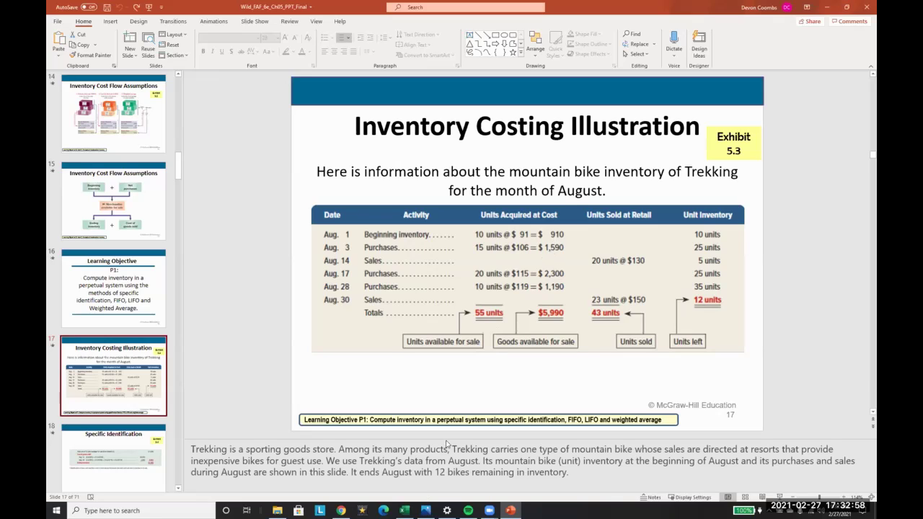
Step: Snap the inventory slides to the left half and place the Chrome window beside them
left_click(339, 382)
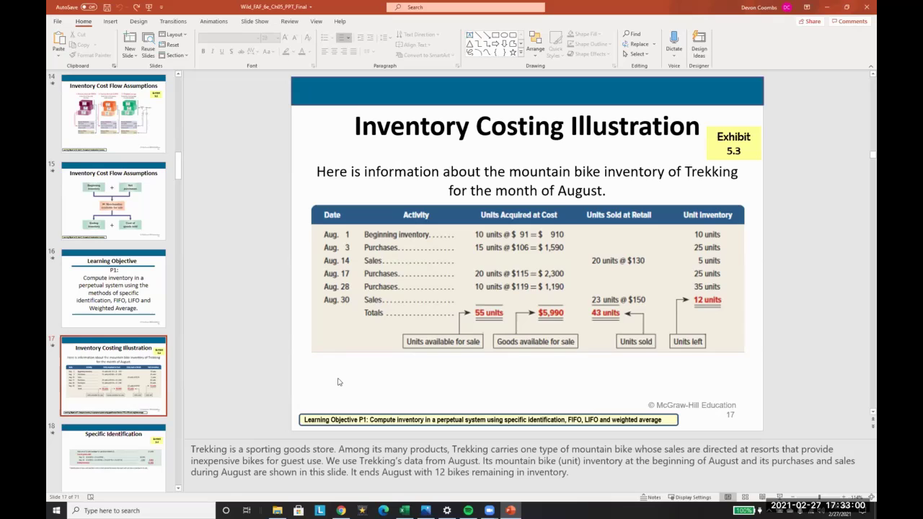
key("super+Left")
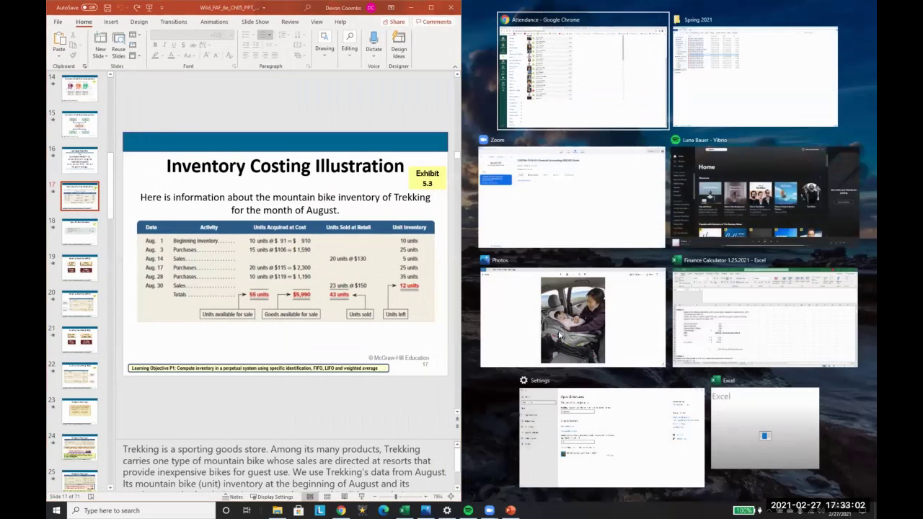
left_click(584, 119)
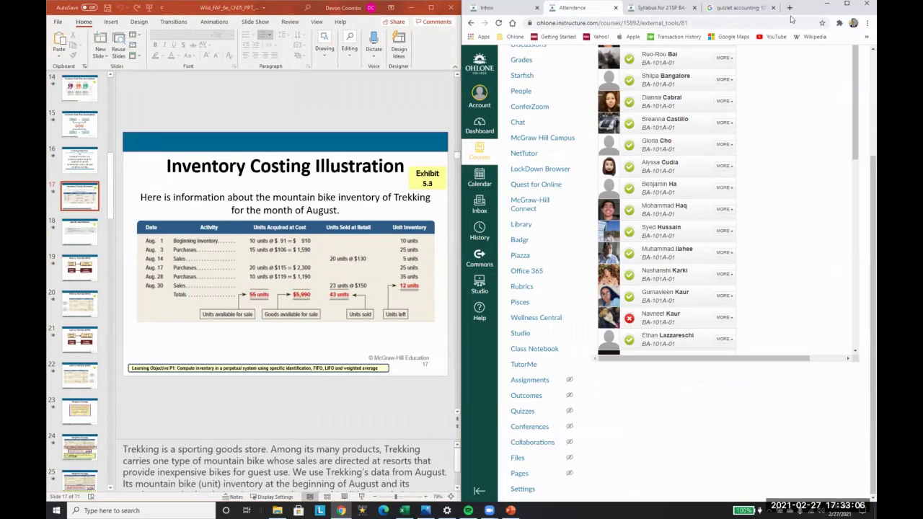
Step: Open the Accounting 101 Notes spreadsheet in a new Chrome tab
left_click(790, 8)
type("notes app")
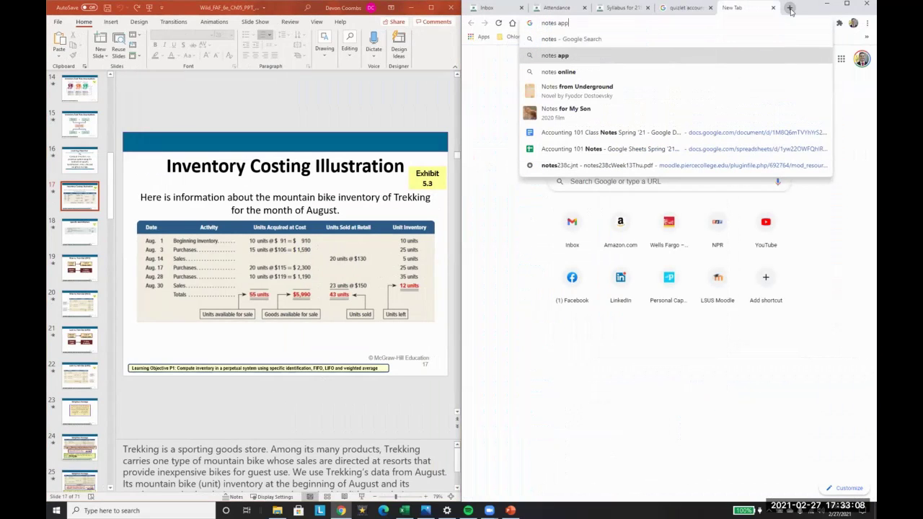
key("Down")
key("Down")
key("Down")
key("Down")
key("Down")
key("Down")
key("Return")
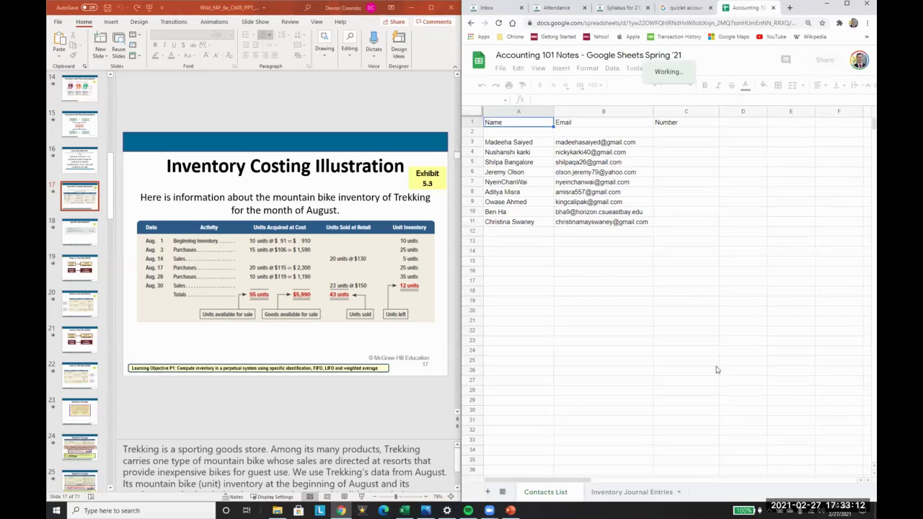
Step: Add blank Sheet3 to the spreadsheet and begin editing its tab name
left_click(487, 492)
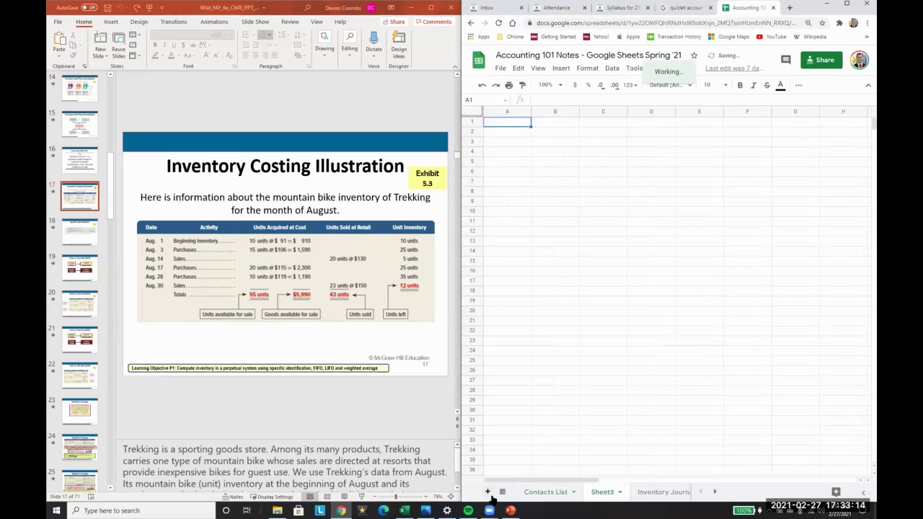
left_click(617, 493)
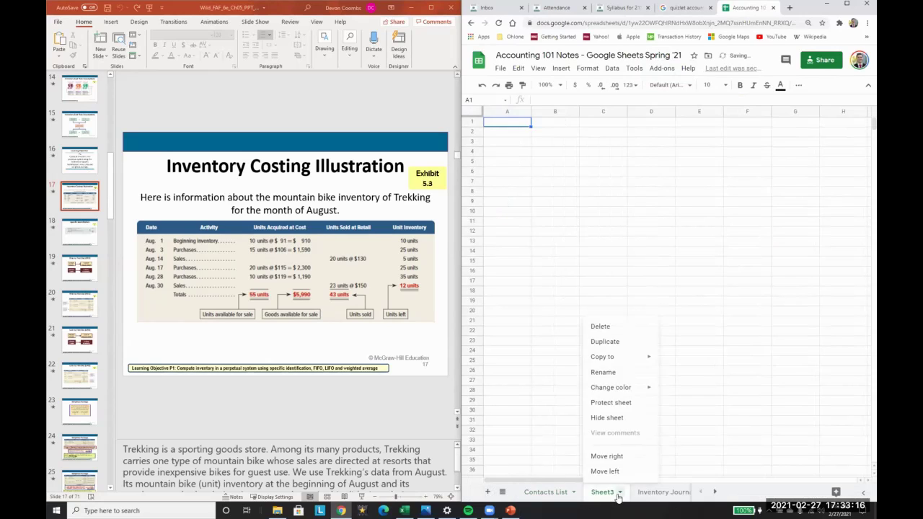
left_click(614, 493)
double_click(614, 492)
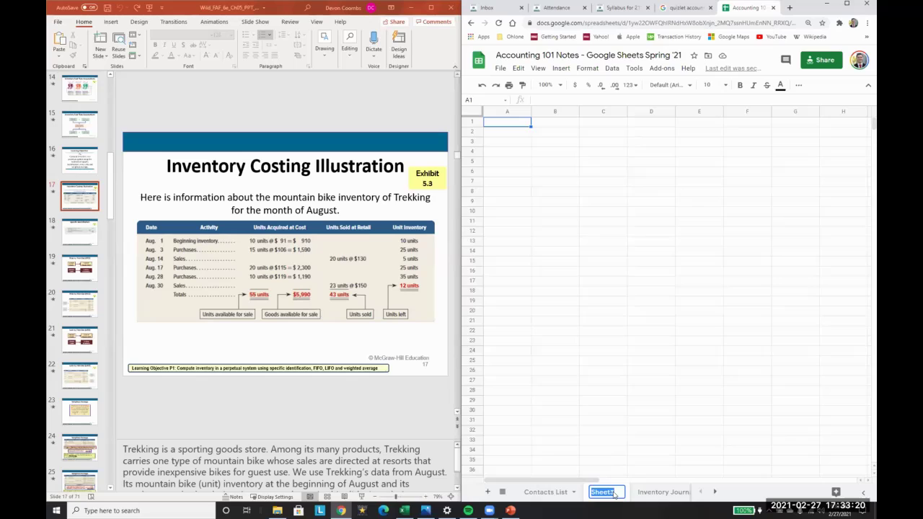
left_click(587, 21)
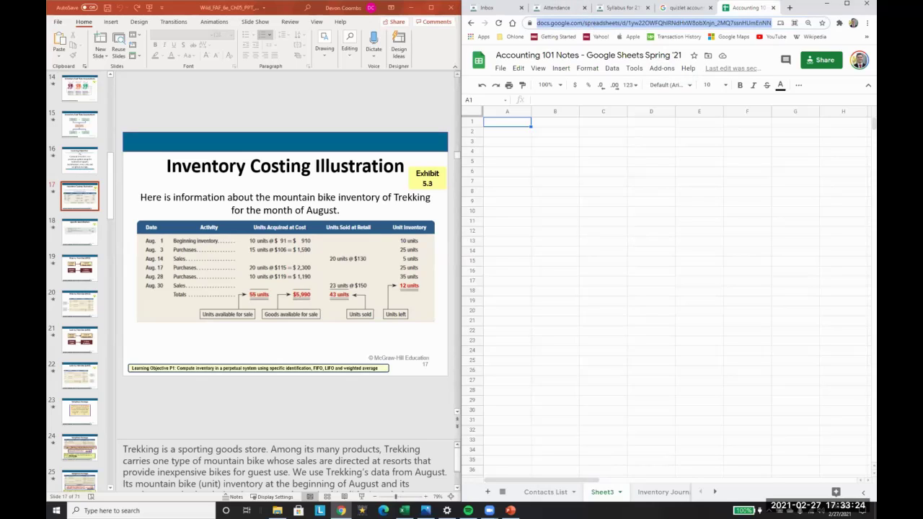
key("alt+Tab")
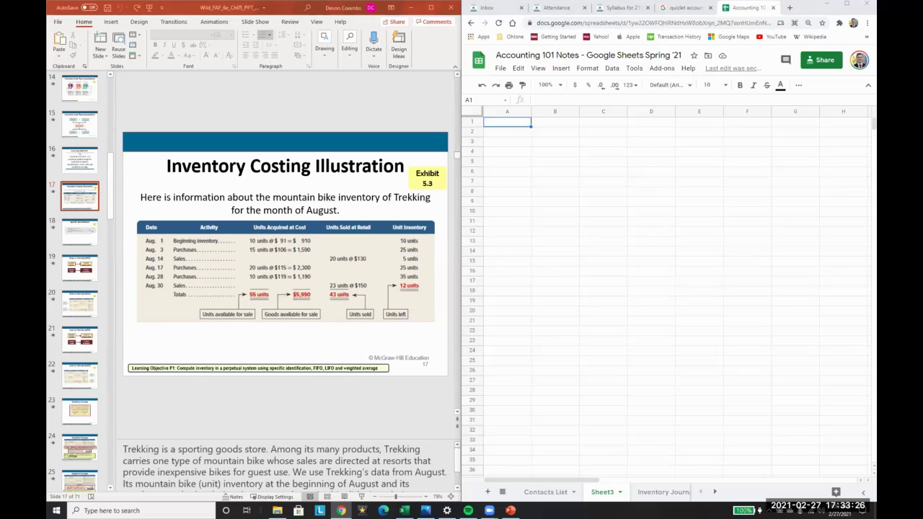
Step: Enter headings Date, Activity and Units Acquired in A4 through C4
left_click(519, 162)
key("Up")
type("Da")
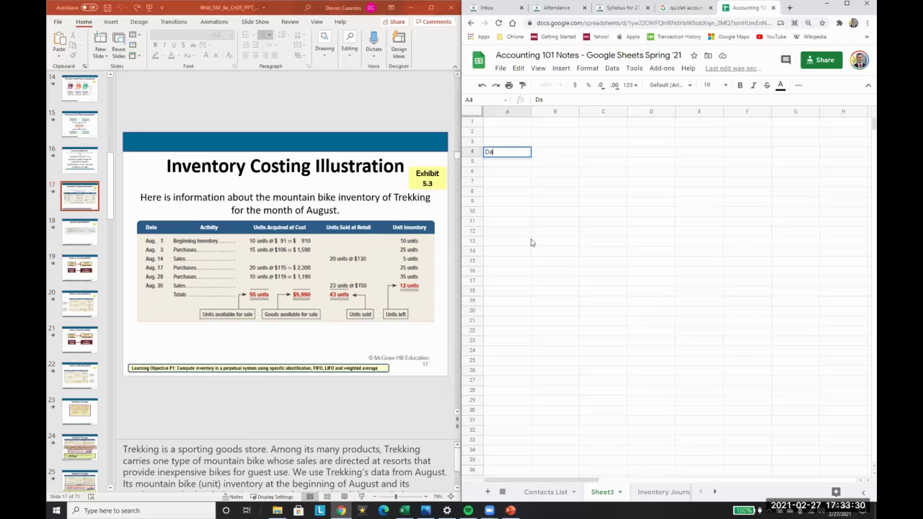
type("te")
key("Tab")
type("Activity")
key("Tab")
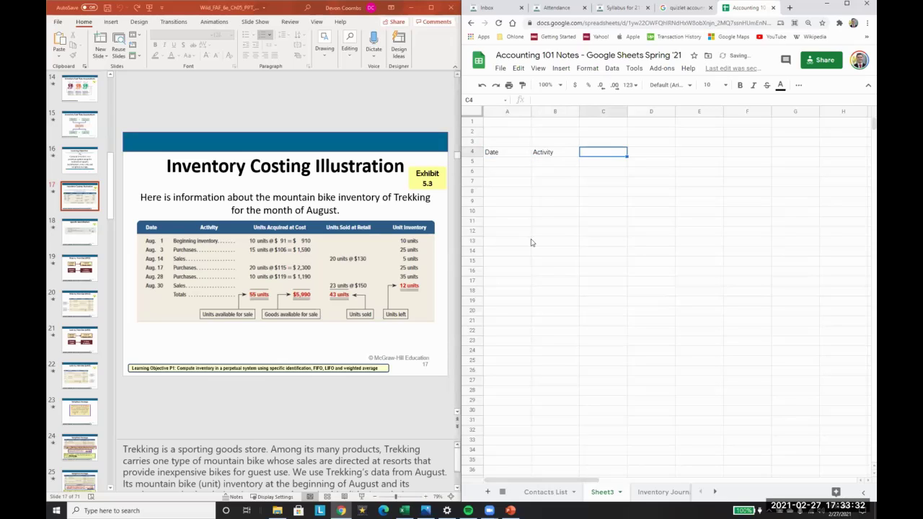
type("Units Acquired")
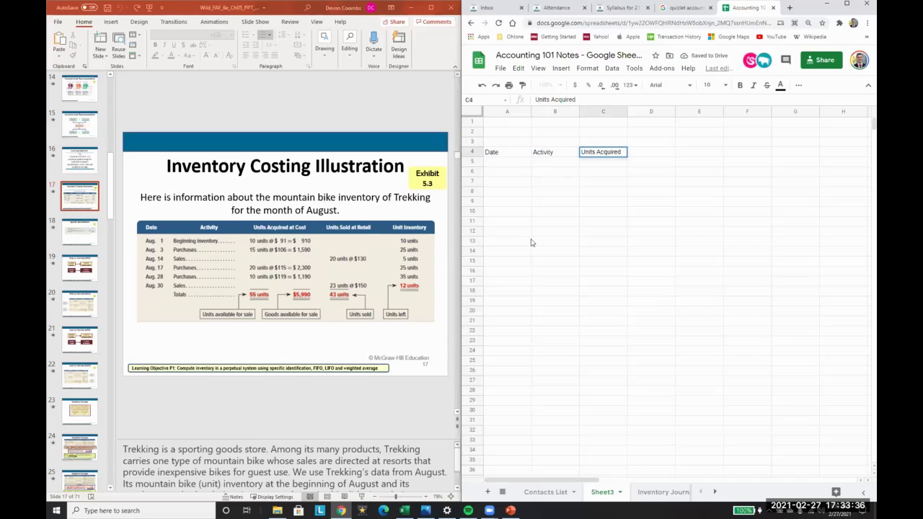
key("Tab")
Step: Add headings Cost, Units Sold, Sell Price and Inventory Left Over in D4 through G4
type("Cos")
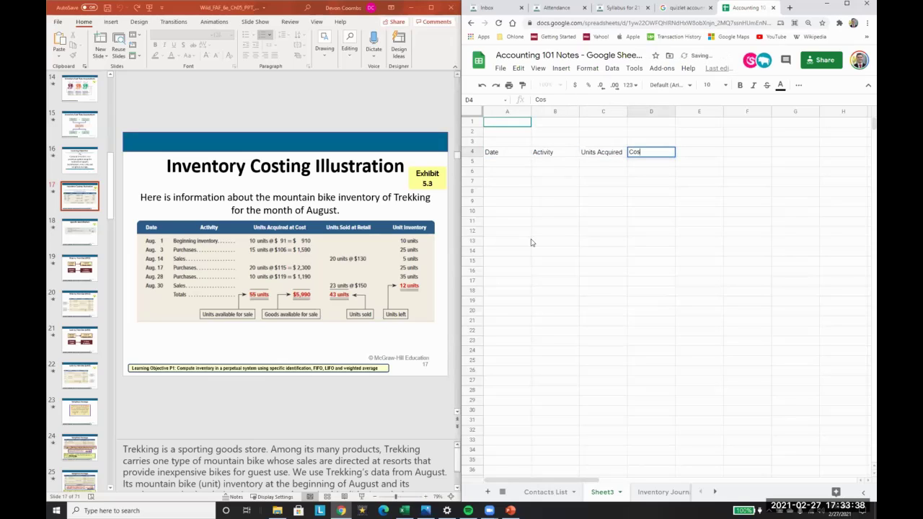
type("t")
key("Tab")
type("Unit")
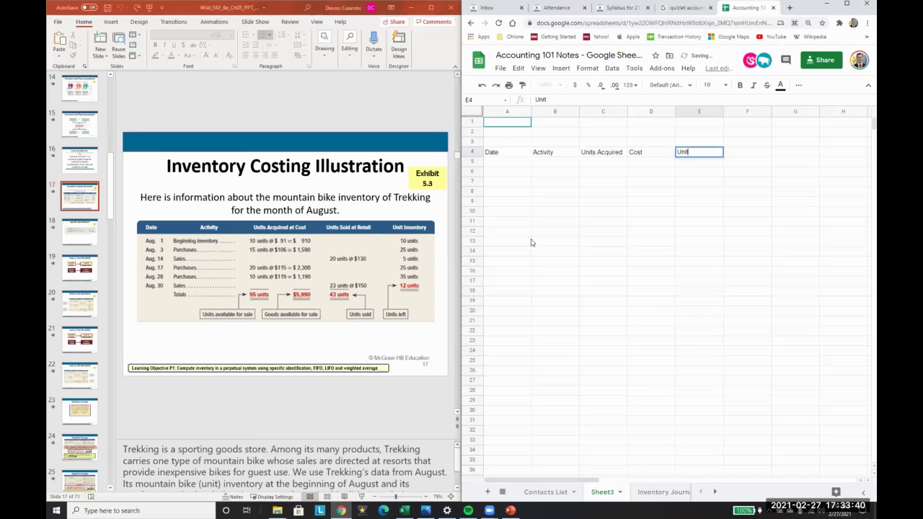
type("s Sold")
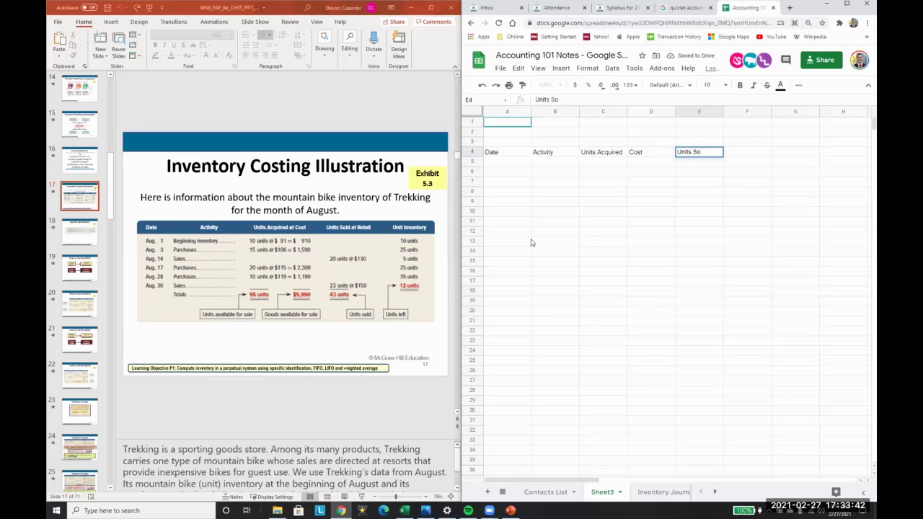
key("Tab")
type("Se")
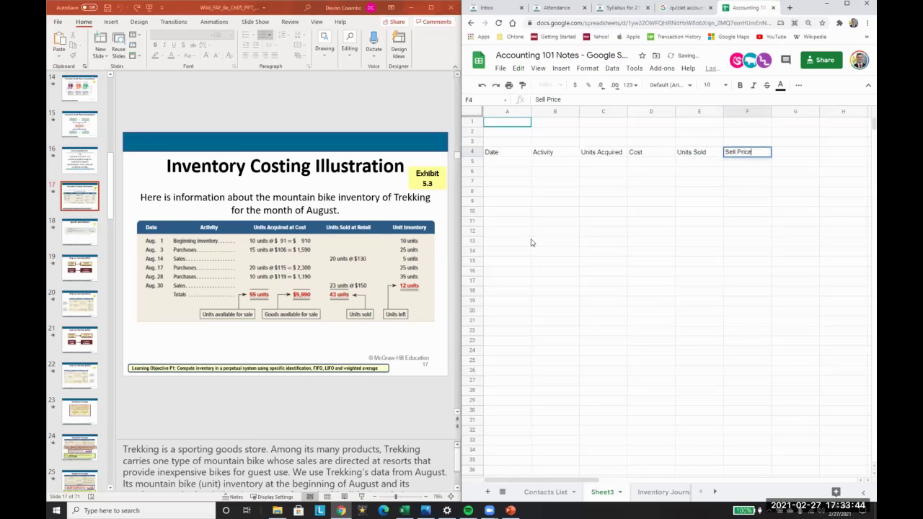
key("Tab")
type("U")
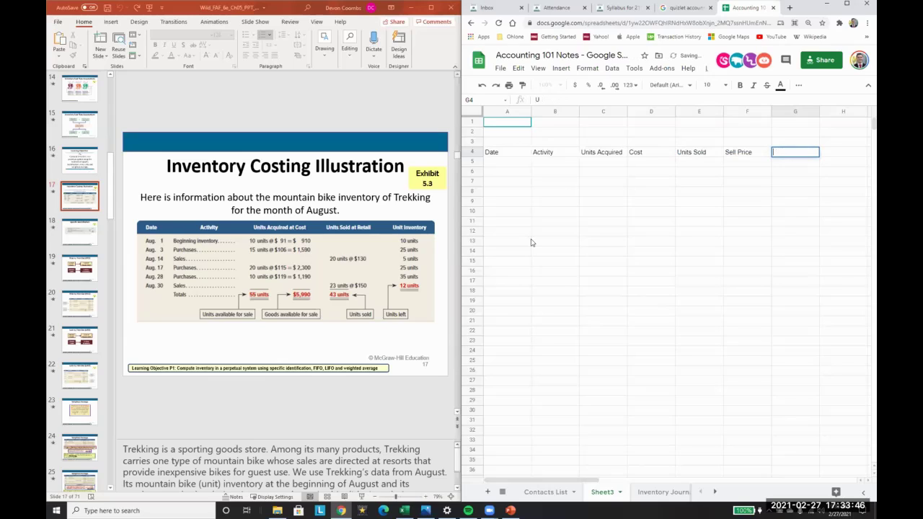
type("Inventory Left Of")
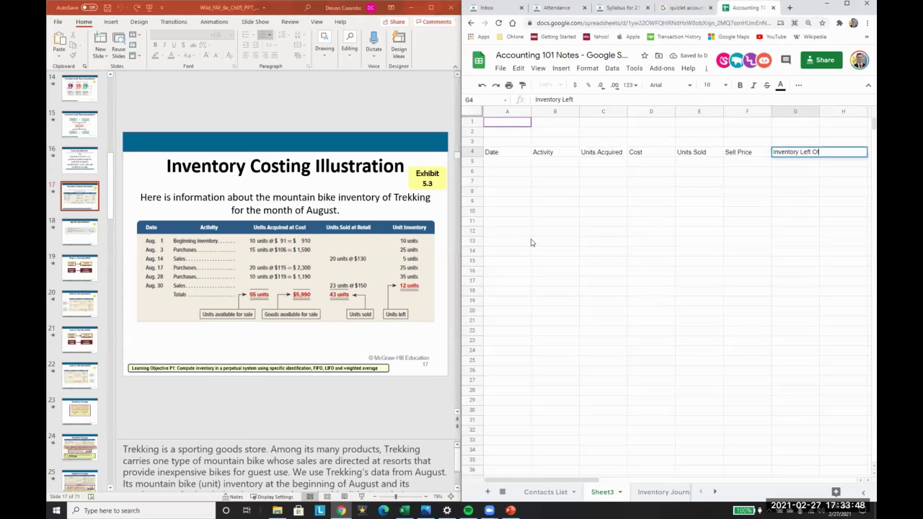
key("Return")
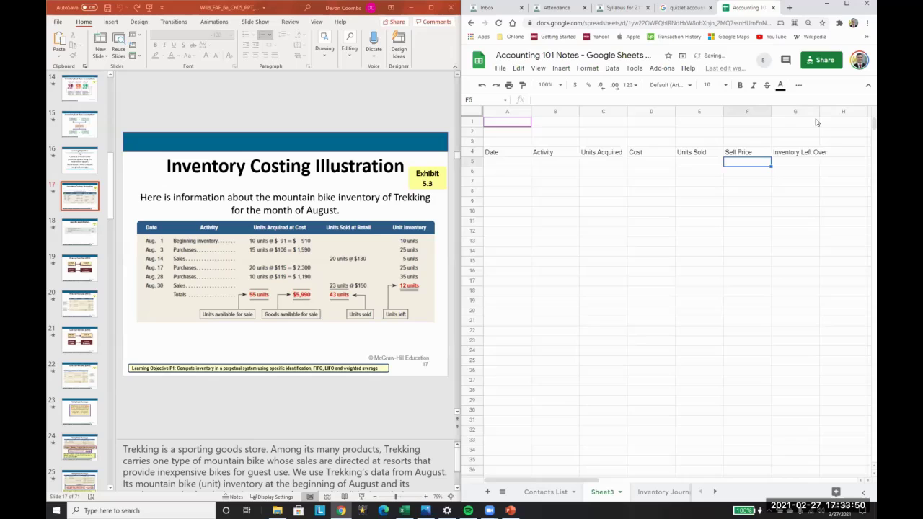
Step: Widen column G and enter dates 8/1, 8/3, 8/14, 8/17, 8/28, 8/30, correcting 8/17
double_click(819, 112)
key("Left")
key("Left")
key("Left")
key("Left")
key("Left")
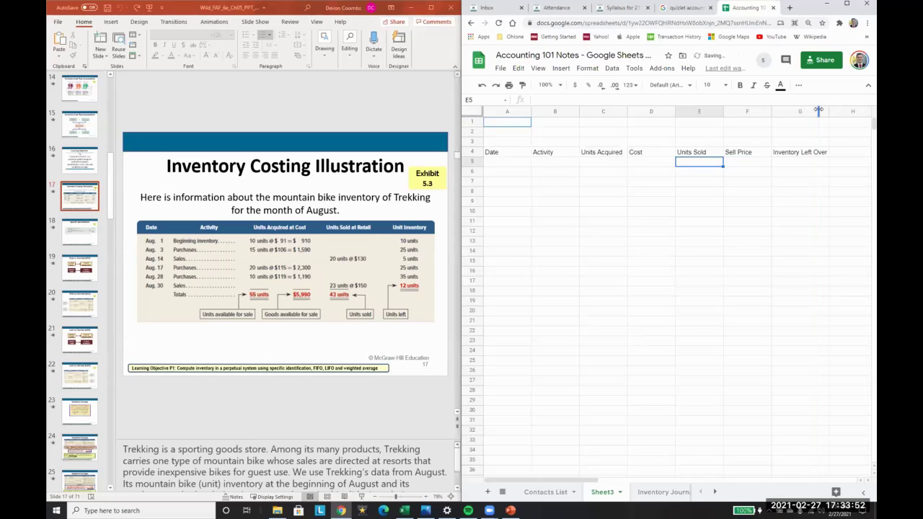
type("8/1")
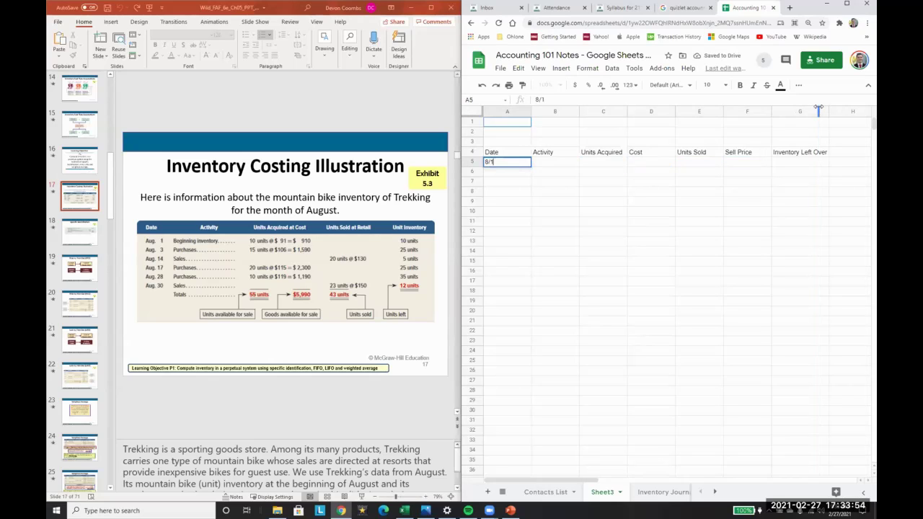
key("Return")
type("8/")
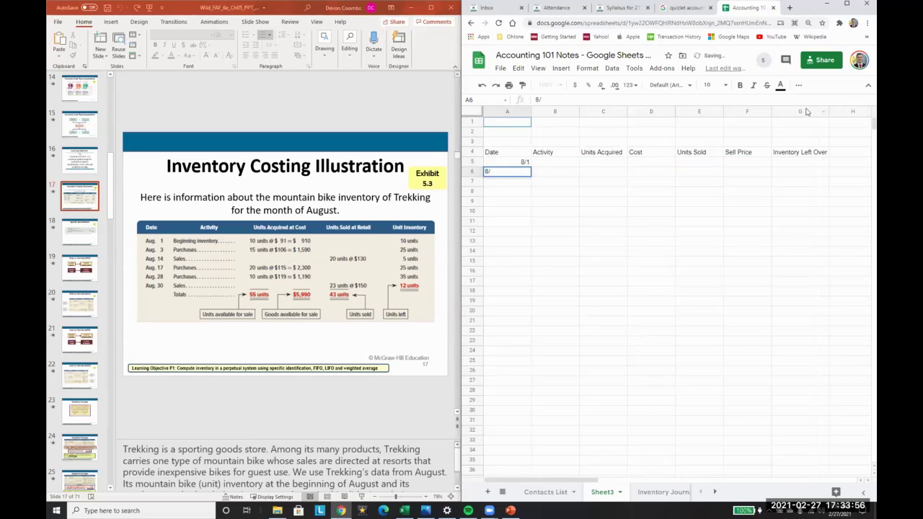
type("3")
key("Return")
type("8/14")
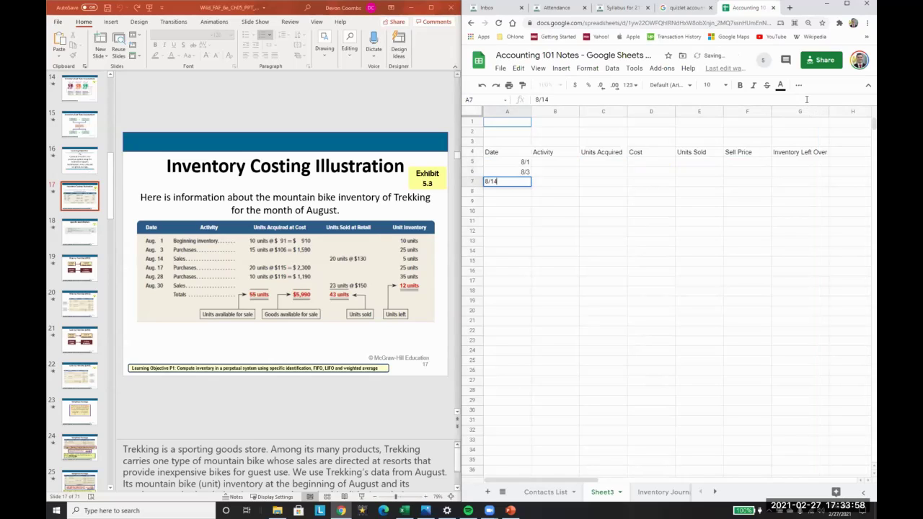
key("Return")
type("8/")
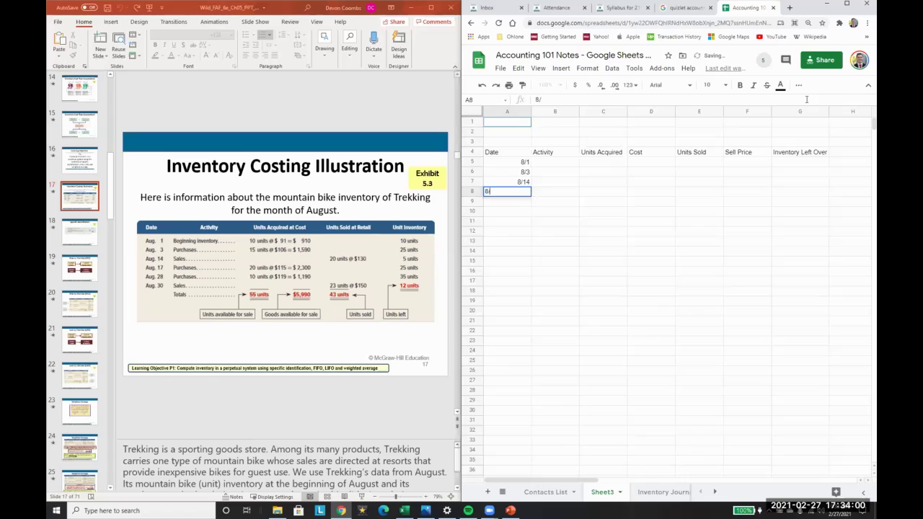
type("/17")
key("Return")
type("8/28")
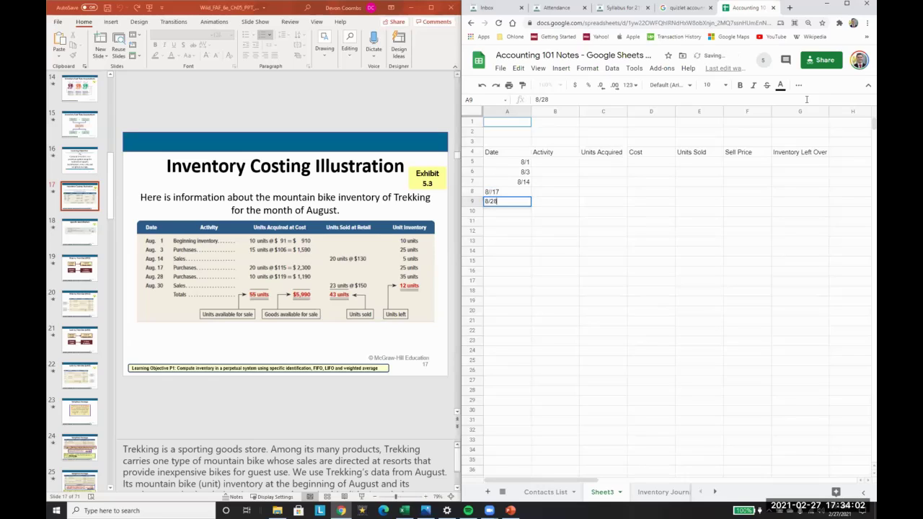
key("Return")
type("8")
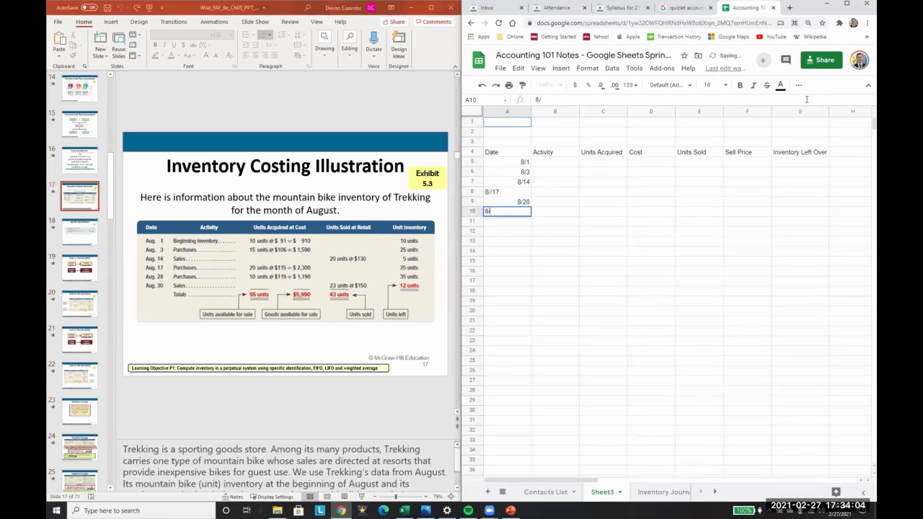
type("/30")
key("Up")
key("Up")
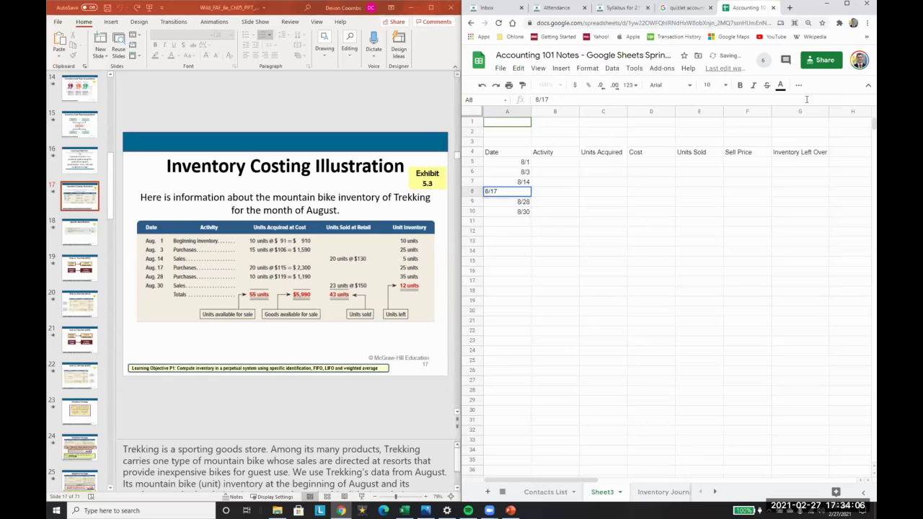
type("8/17")
key("Up")
key("Up")
key("Up")
key("Up")
Step: Make the row 4 header cells bold
key("ctrl+shift+Right")
key("ctrl+b")
key("Down")
key("Right")
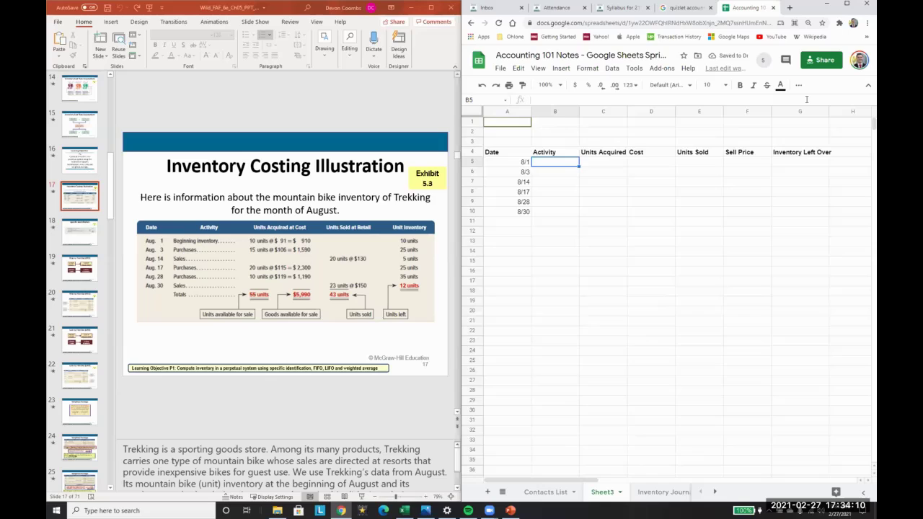
Step: Fill the Activity column with Beg inv, Purchases, Sales, Purchases, Purchases, Sales
type("Beg inv")
key("Return")
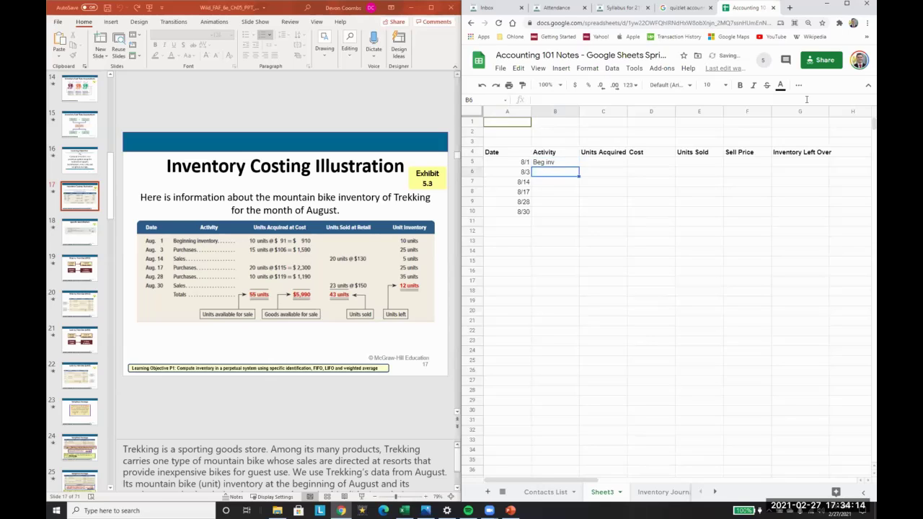
type("Purchases")
key("Return")
type("Sales")
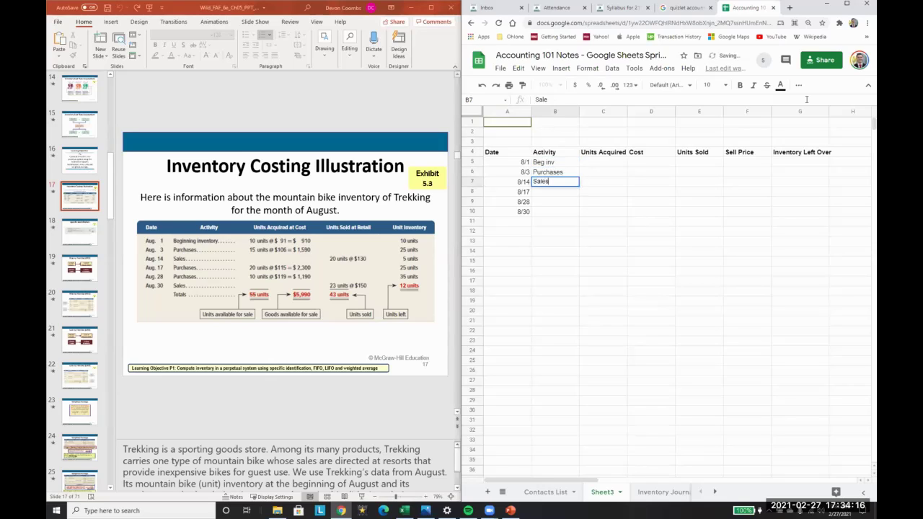
key("Return")
type("Purchases")
key("Return")
type("Purchases")
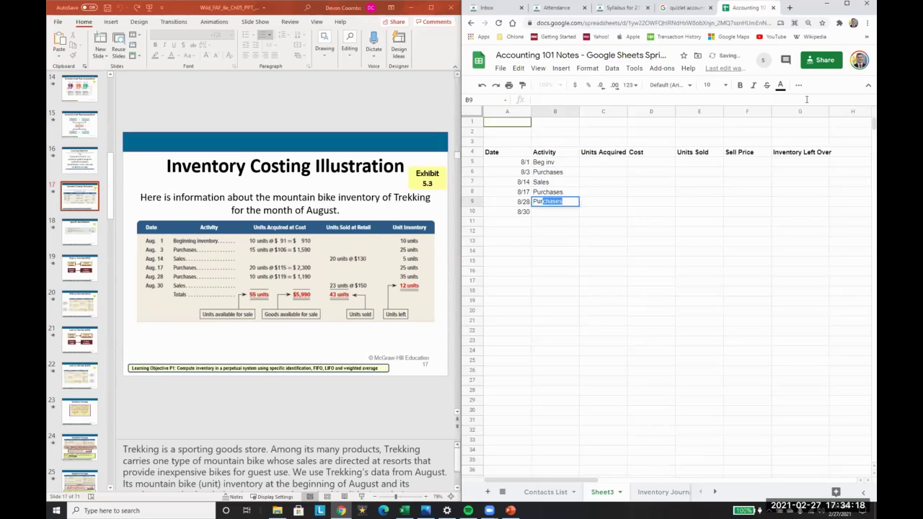
key("Return")
type("Sal")
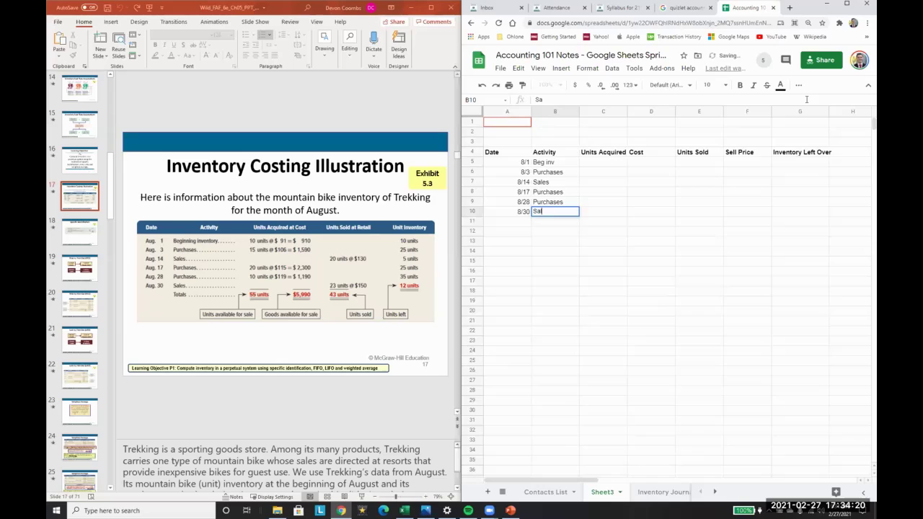
type("es")
key("Return")
Step: Add a Totals row label and enter units acquired 10, 15, 20, 10
type("Totals")
key("Return")
key("Up")
key("Up")
key("Right")
key("Up")
key("Up")
key("Up")
key("Up")
key("Up")
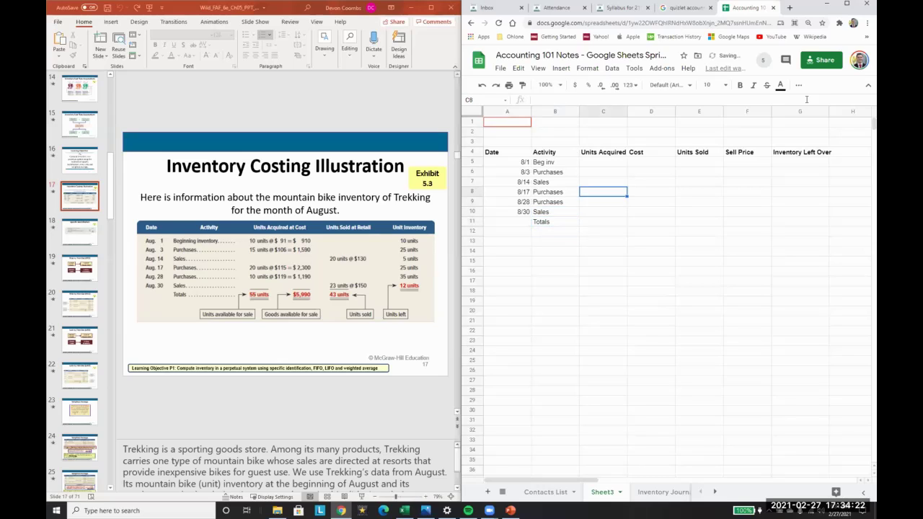
type("10")
key("Return")
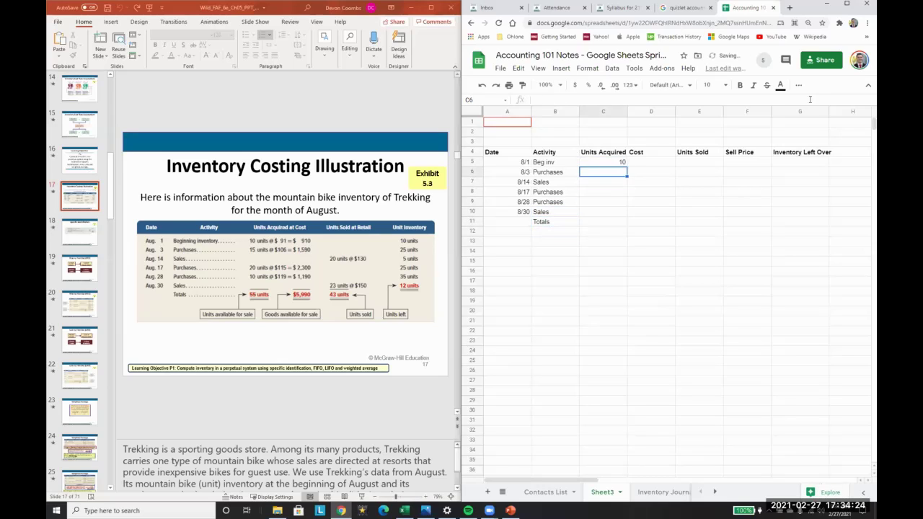
type("15")
key("Return")
left_click(588, 194)
type("20")
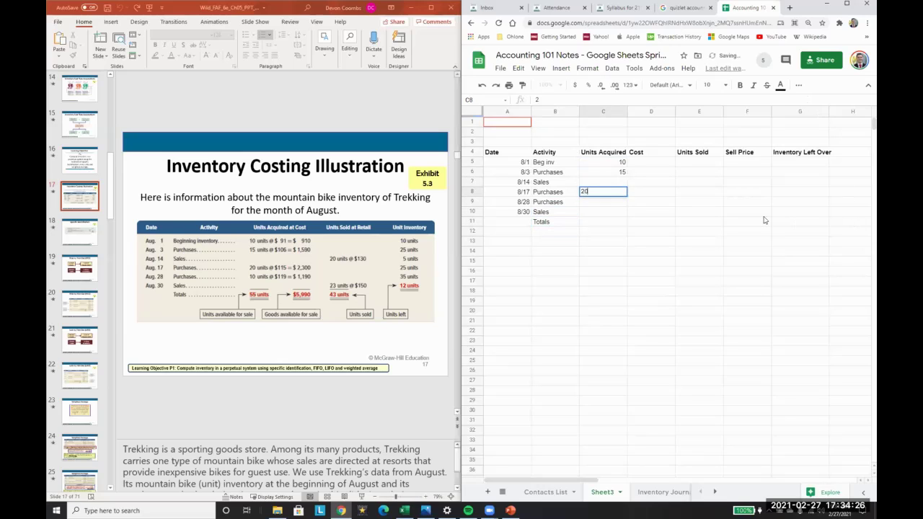
key("Return")
type("10")
key("Return")
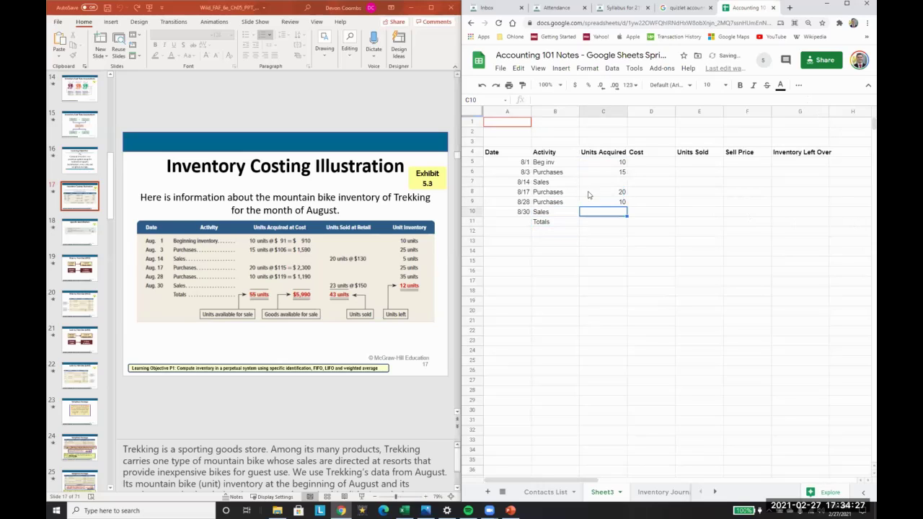
Step: Insert a new Cost column with unit costs 91, 106, 115 and 119
right_click(648, 132)
left_click(666, 191)
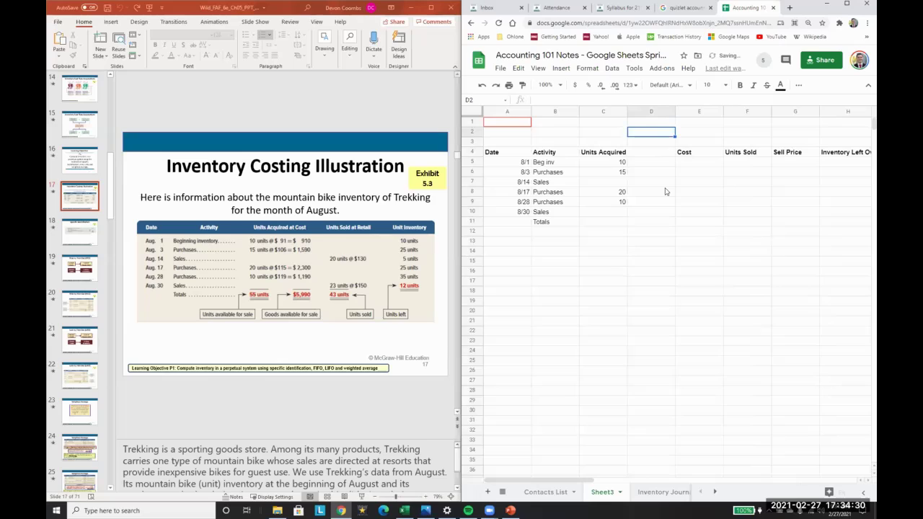
key("Down")
key("Down")
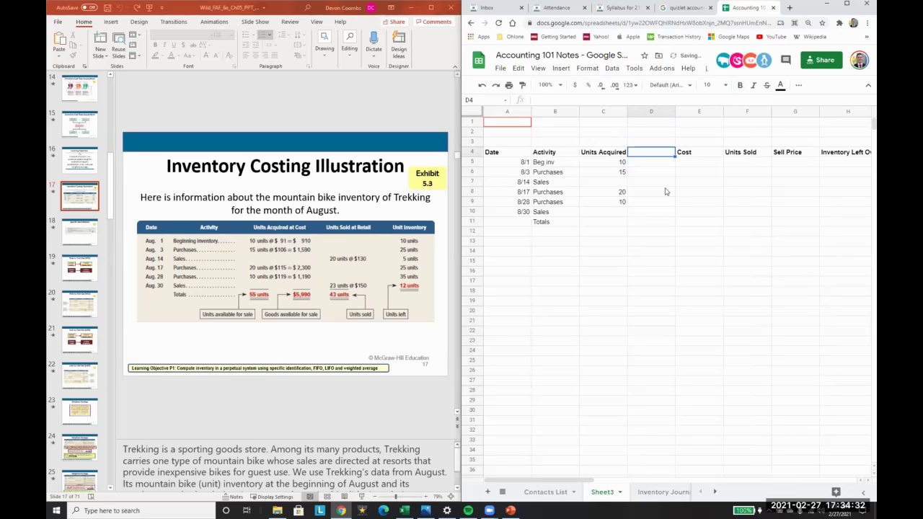
type("Cost")
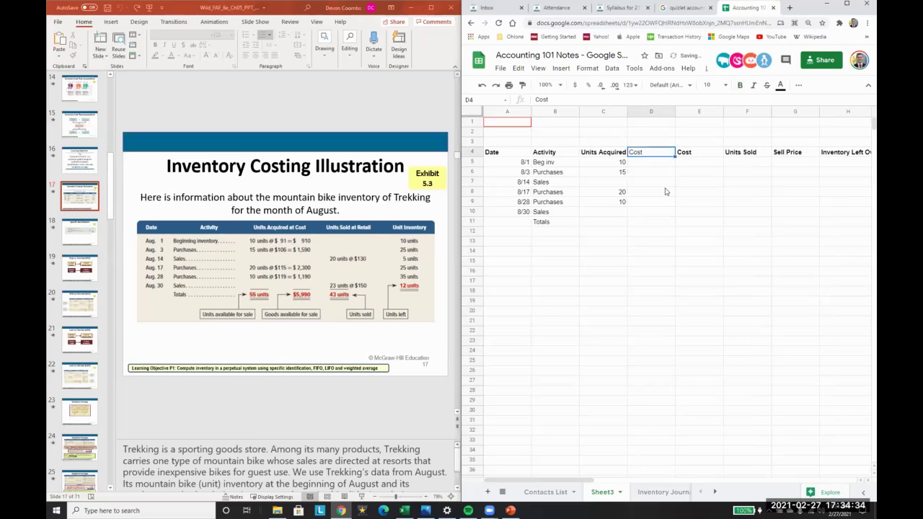
key("Return")
type("91")
key("Return")
type("10")
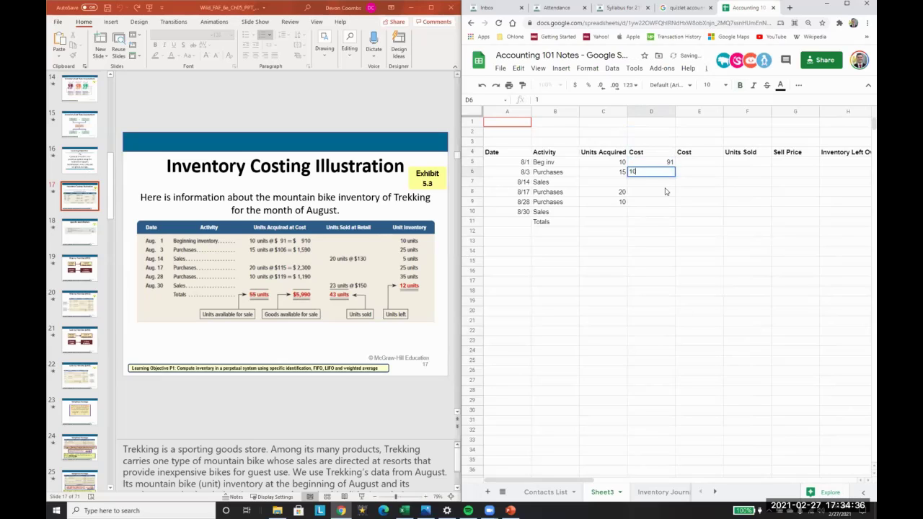
type("6")
key("Return")
key("Down")
type("115")
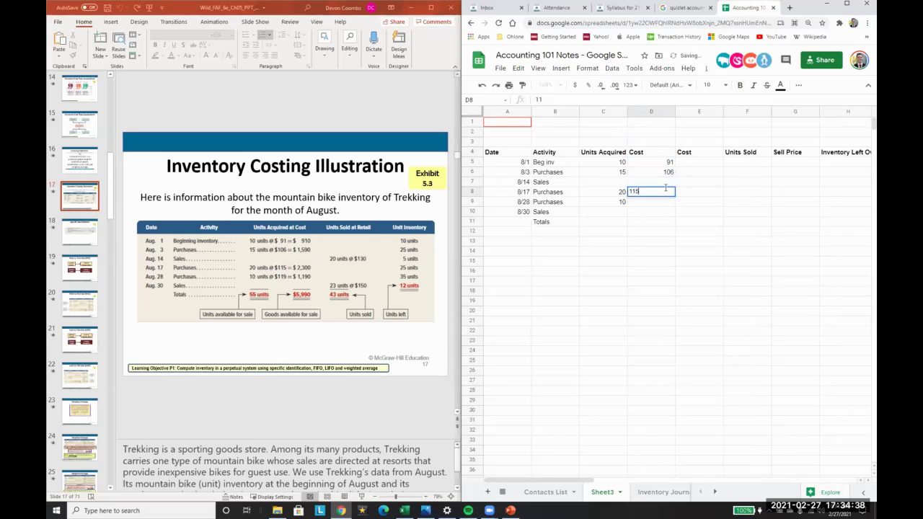
key("Return")
type("119")
Step: Compute extended cost with =C5*D5 and copy it to the other purchase rows
key("Tab")
key("Up")
key("Up")
key("Up")
key("Up")
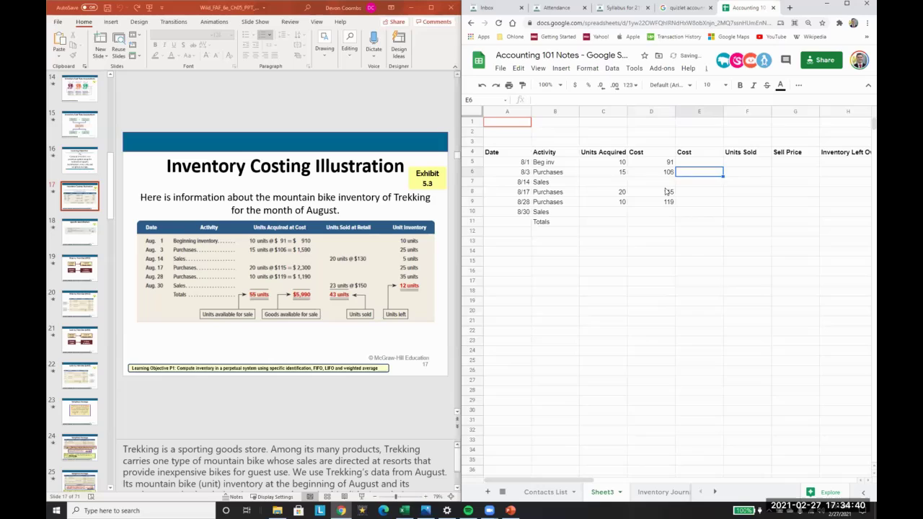
type("=C5*D5")
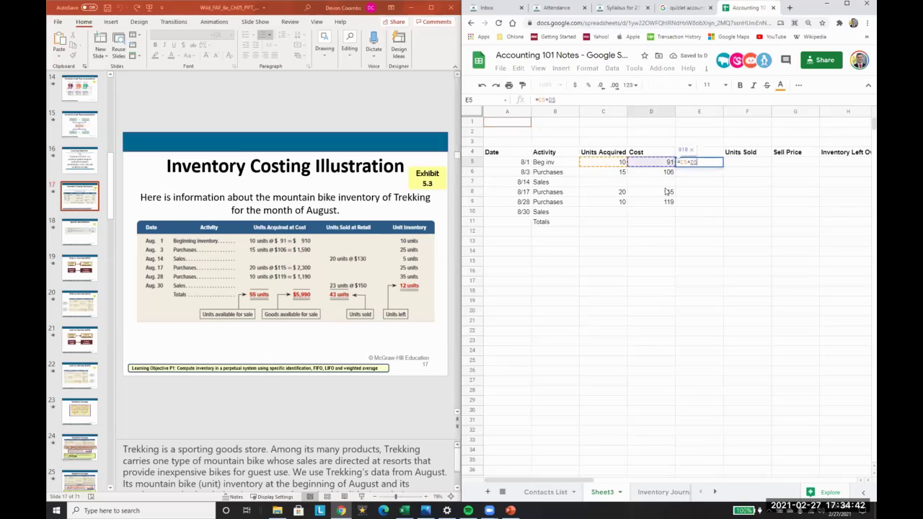
key("Return")
key("Escape")
key("Up")
key("ctrl+c")
key("Down")
key("ctrl+v")
key("Down")
key("Down")
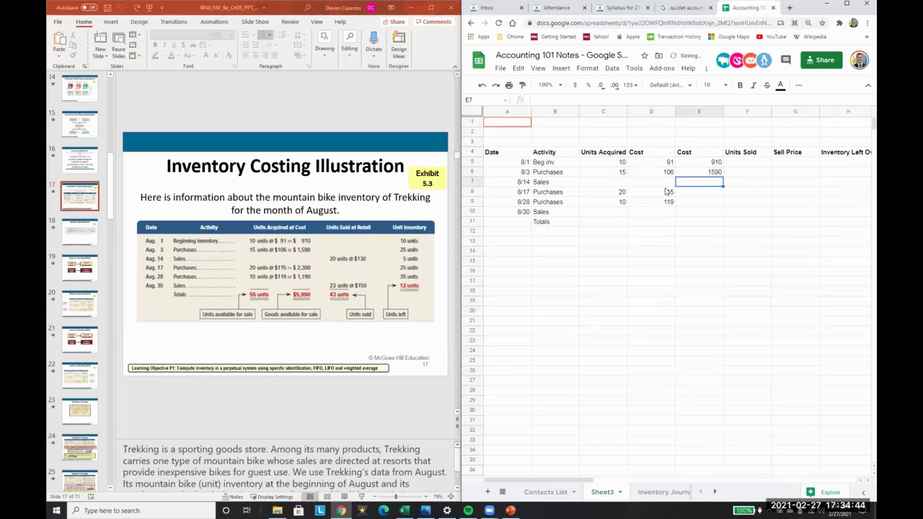
key("ctrl+v")
key("Down")
key("ctrl+v")
key("Right")
key("Right")
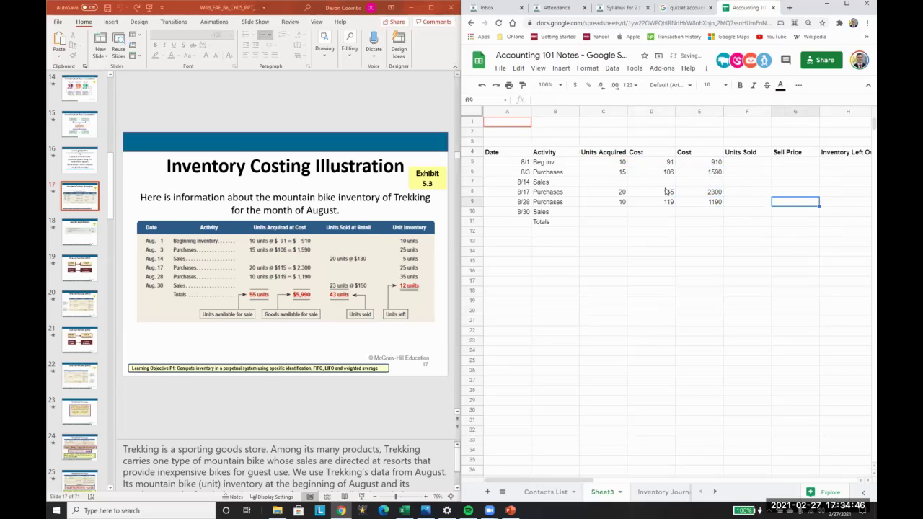
key("Right")
key("Left")
key("Left")
key("Up")
key("Up")
key("Up")
Step: Enter units sold of 20 for 8/14 and 23 for 8/30
key("Down")
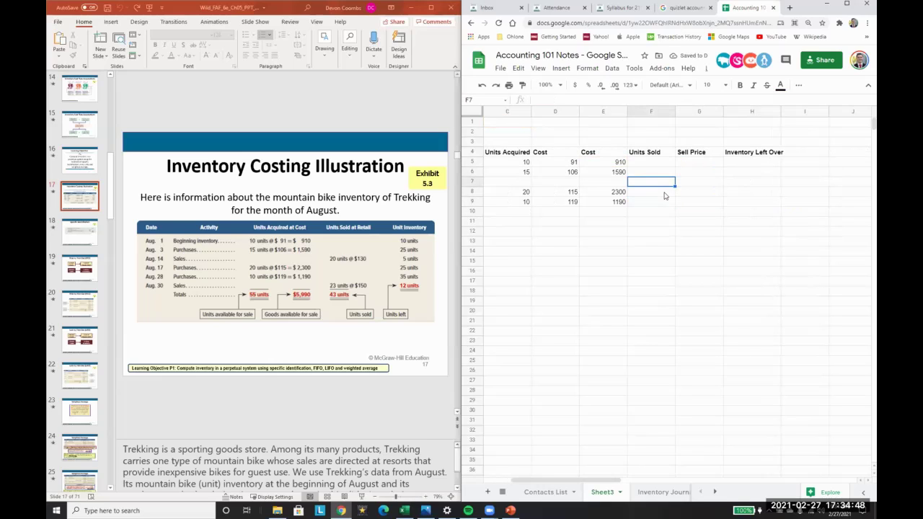
type("20")
key("Return")
key("Down")
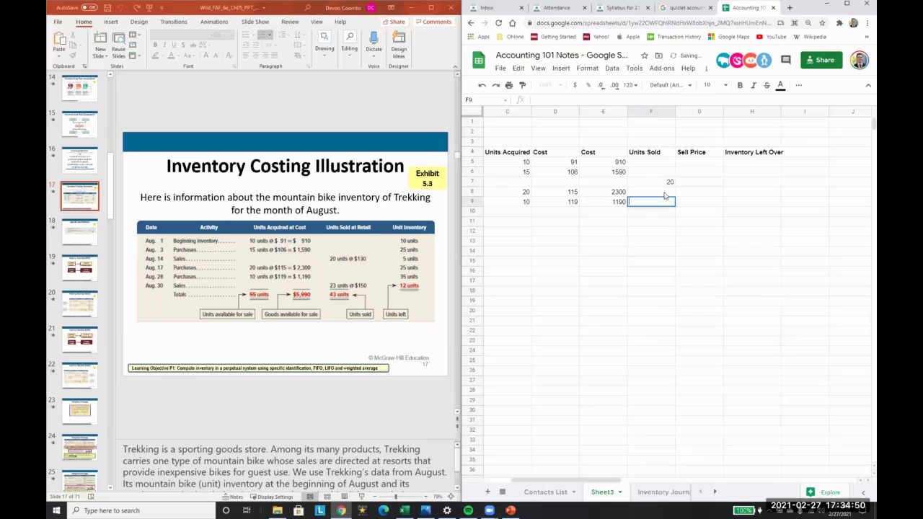
key("Down")
type("2")
key("Return")
key("Up")
type("23")
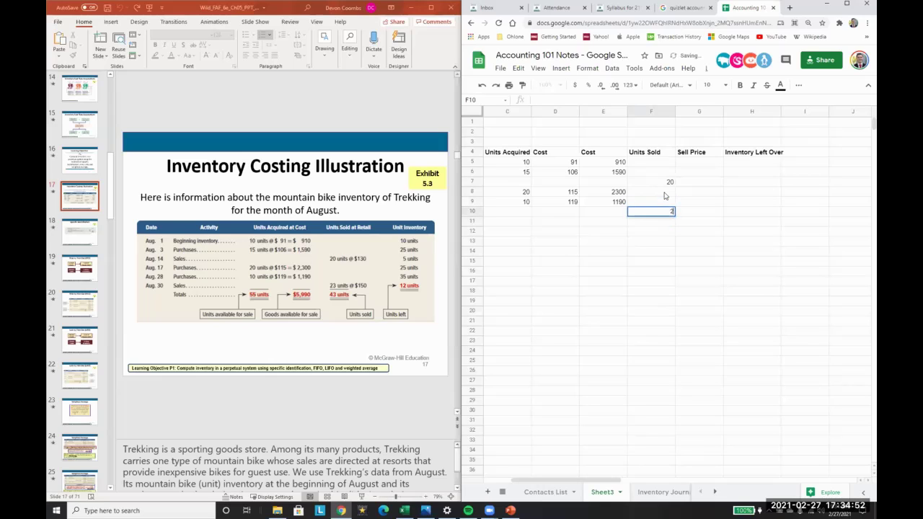
key("Return")
Step: Enter sell prices of 130 for the 8/14 sale and 150 for 8/30
key("Up")
key("Up")
key("Up")
key("Up")
key("Right")
type("130")
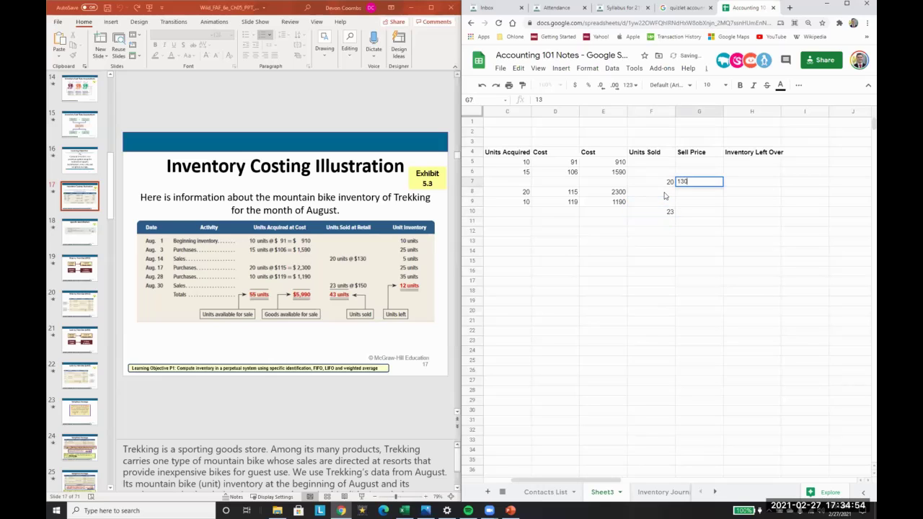
key("Return")
key("Down")
key("Down")
type("150")
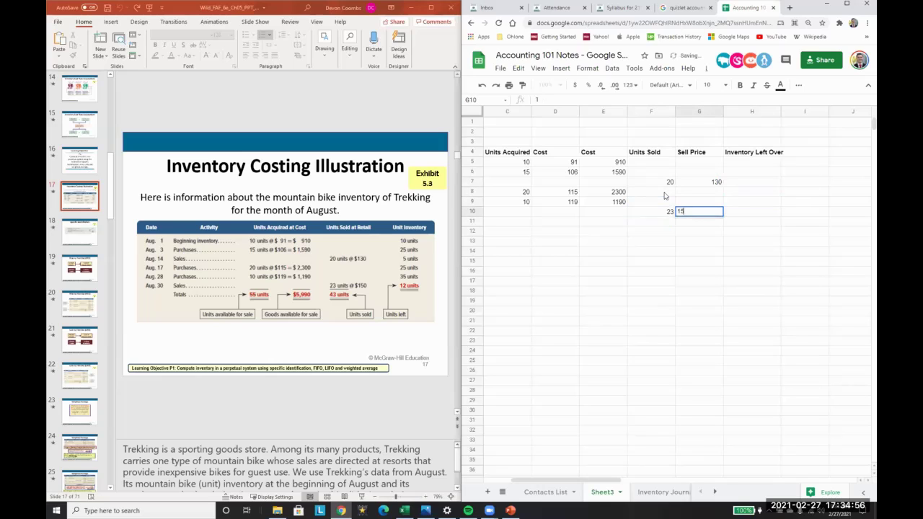
key("Return")
Step: Insert a 'Total Sales' column before Inventory Left Over
key("Up")
key("Right")
key("Up")
key("Up")
key("Up")
key("Up")
key("Up")
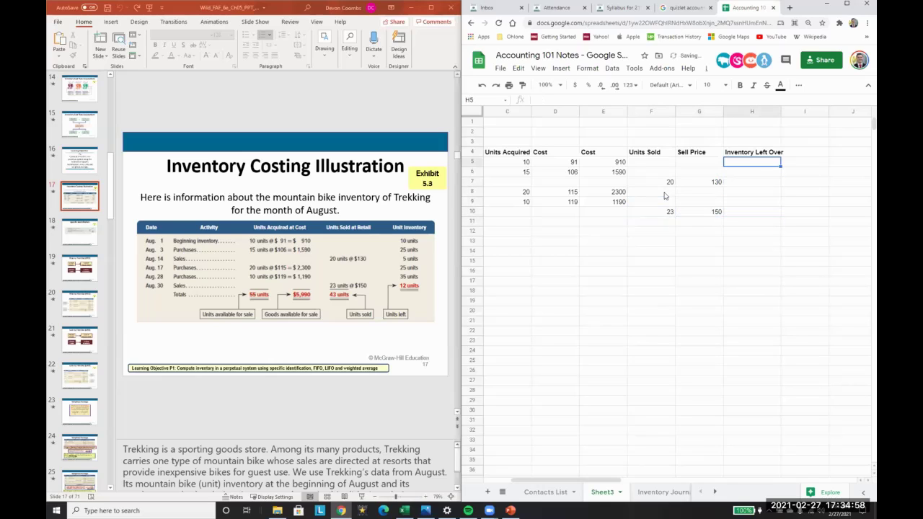
right_click(755, 107)
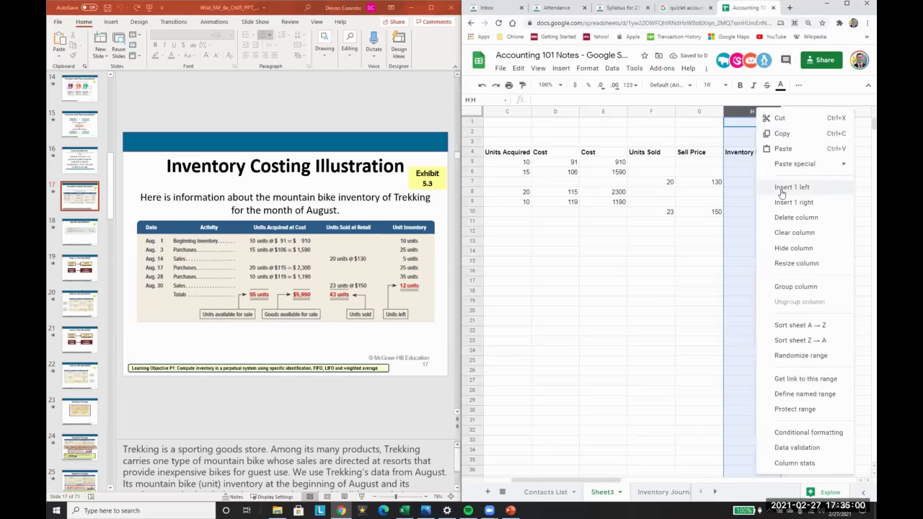
left_click(767, 188)
key("Left")
key("Down")
key("Down")
key("Down")
key("Right")
type("Total Sales")
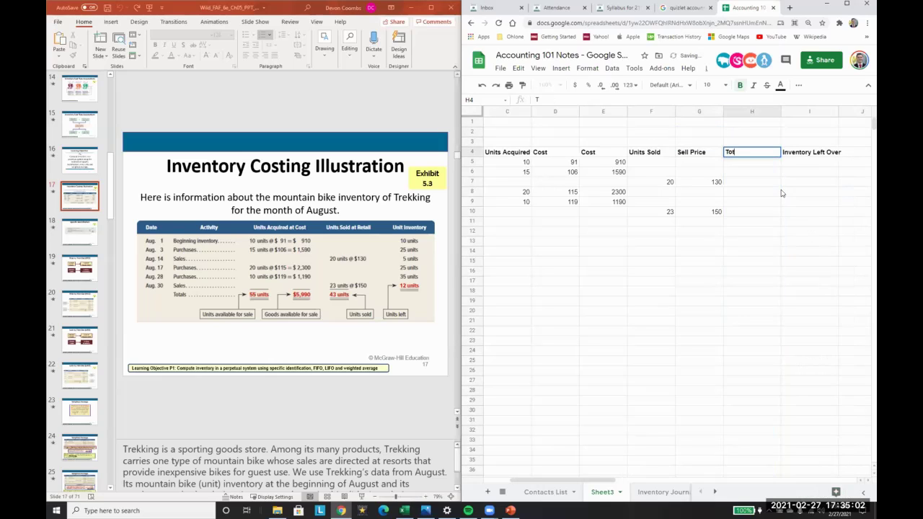
key("Left")
key("Left")
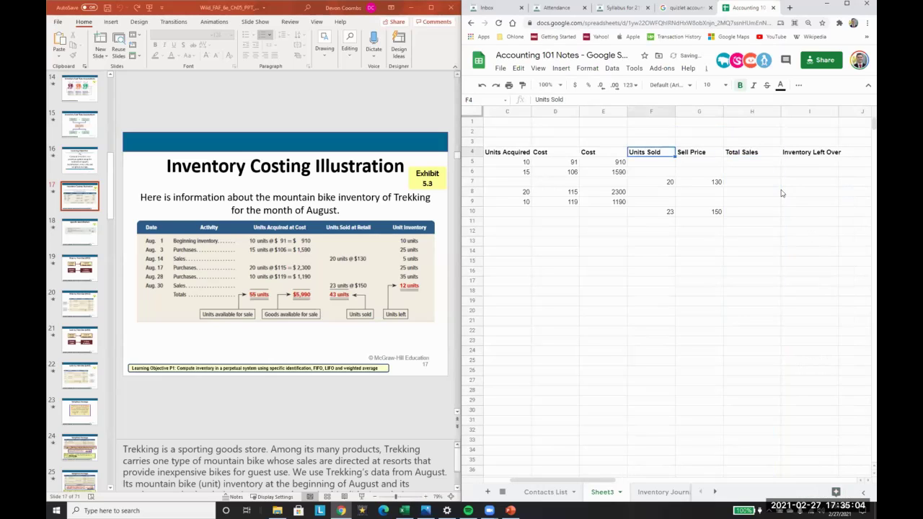
Step: Retype the E4 header as 'Total Cost'
key("Left")
type("Tpota")
key("BackSpace")
key("BackSpace")
type("ota")
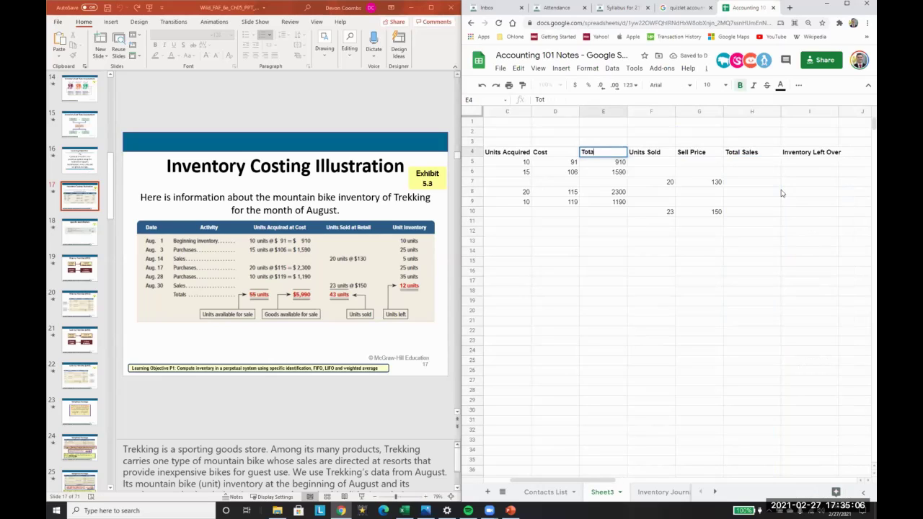
type("l Cost")
key("Return")
Step: Enter =F7*G7 in H7 (2600) and paste it into H10 (3450)
key("Right")
key("Right")
key("Right")
key("Down")
key("Down")
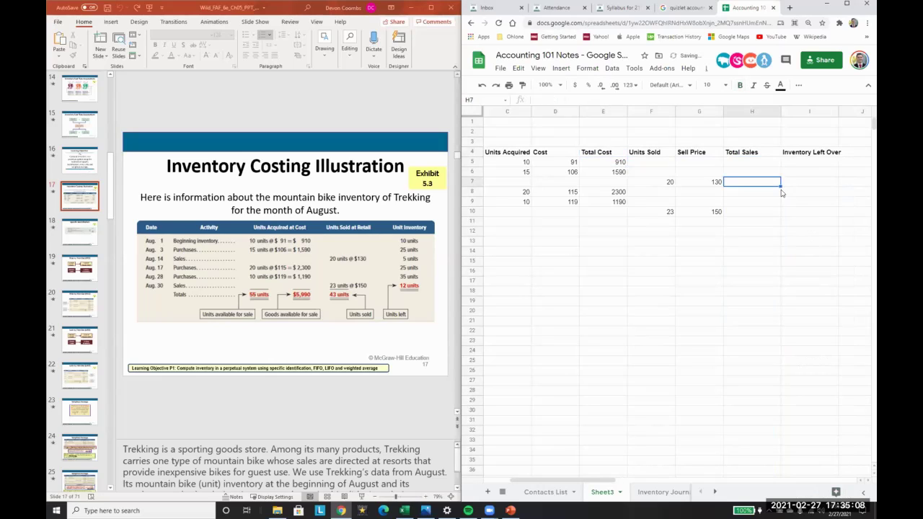
type("=")
key("Left")
key("Left")
type("*")
key("Left")
key("Return")
key("Up")
key("ctrl+c")
key("Down")
key("Down")
key("Down")
key("ctrl+v")
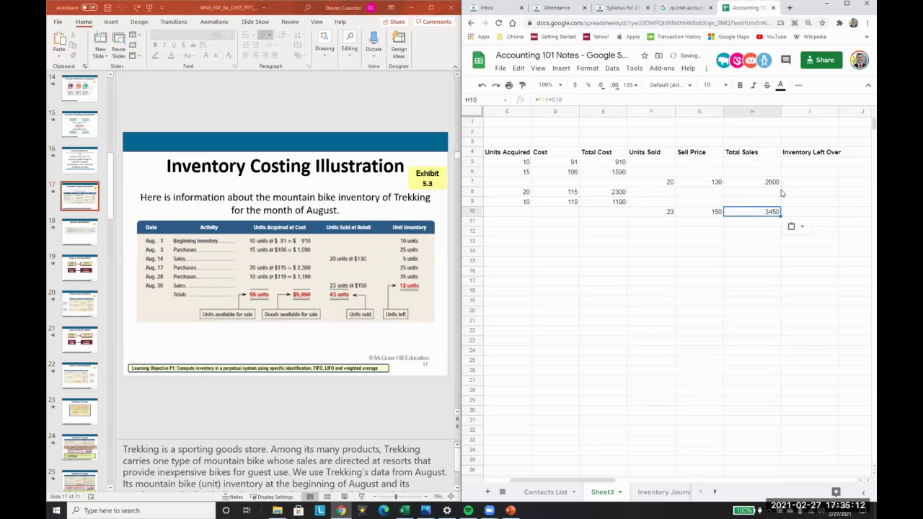
key("Right")
Step: Set I5 to =C5 (10 units) and I6 to =I5+C6 (25)
key("Up")
key("Up")
key("Up")
key("Up")
key("Up")
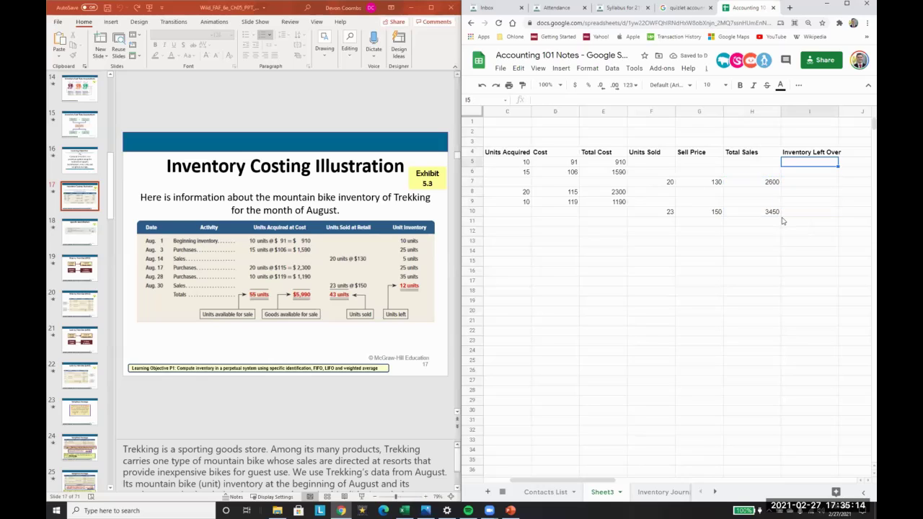
type("=")
key("Left")
key("Left")
key("Left")
key("Left")
key("Left")
key("Left")
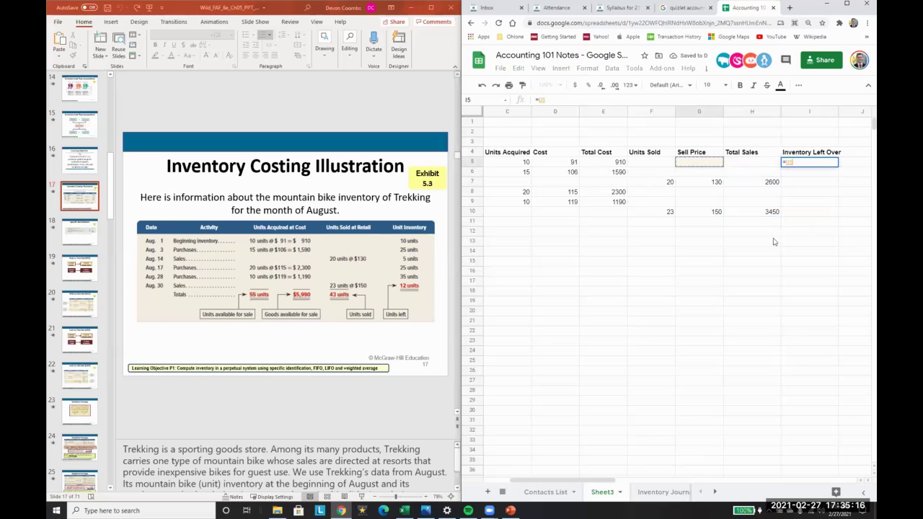
key("Return")
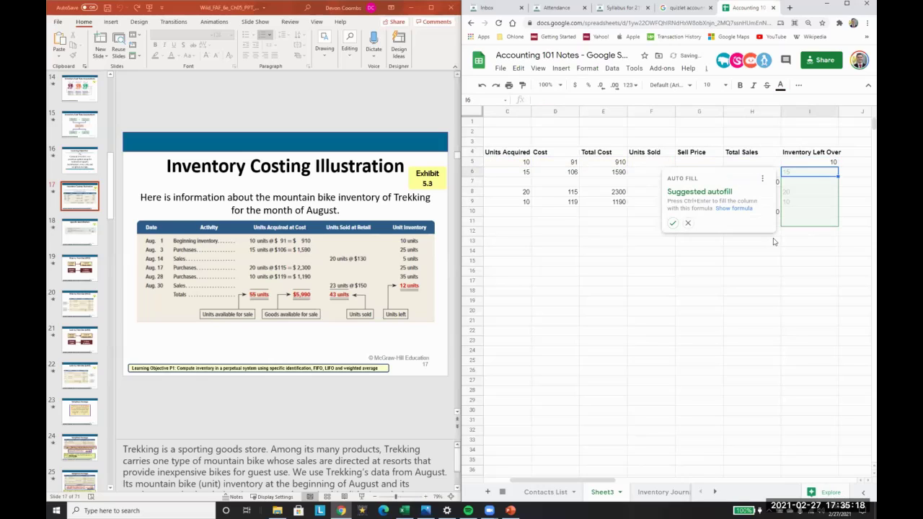
type("=")
key("Up")
type("+")
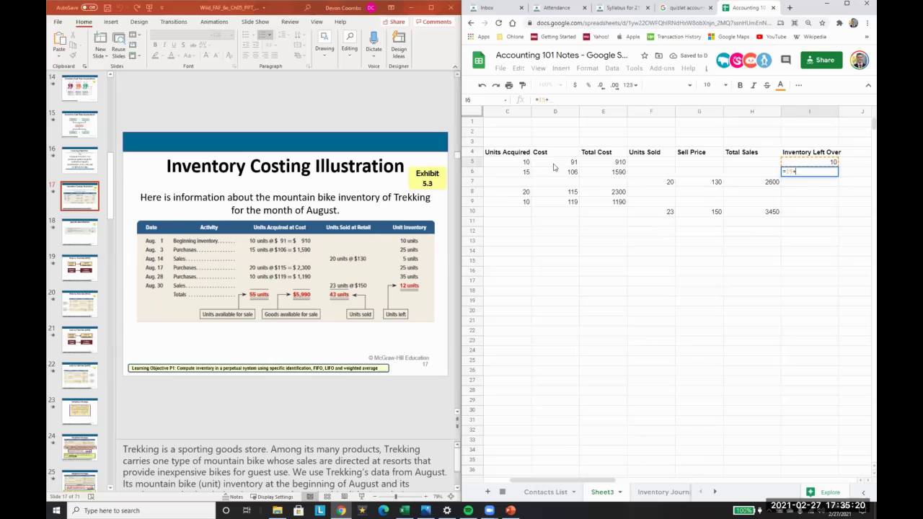
left_click(526, 175)
key("Return")
Step: Change I6's balance formula to =I5+C6-F6 so it subtracts units sold
type("=")
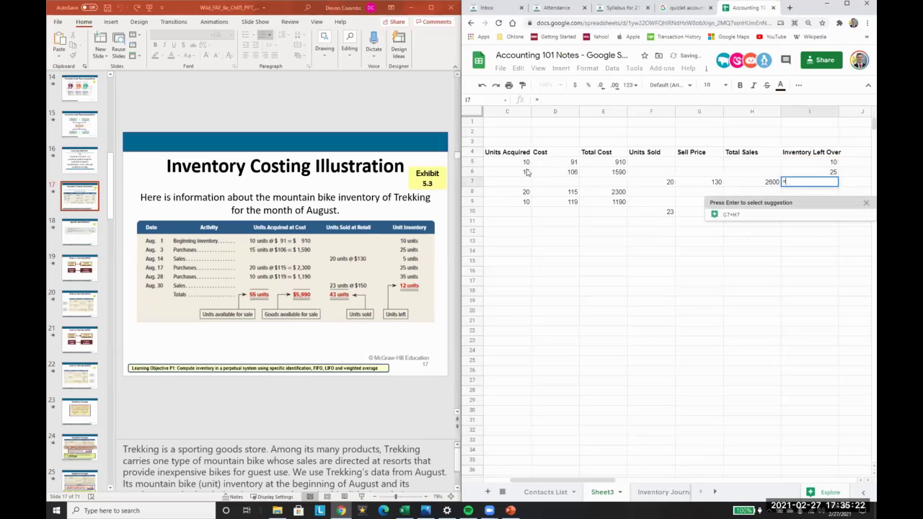
key("Escape")
key("Up")
key("Up")
type("=c5")
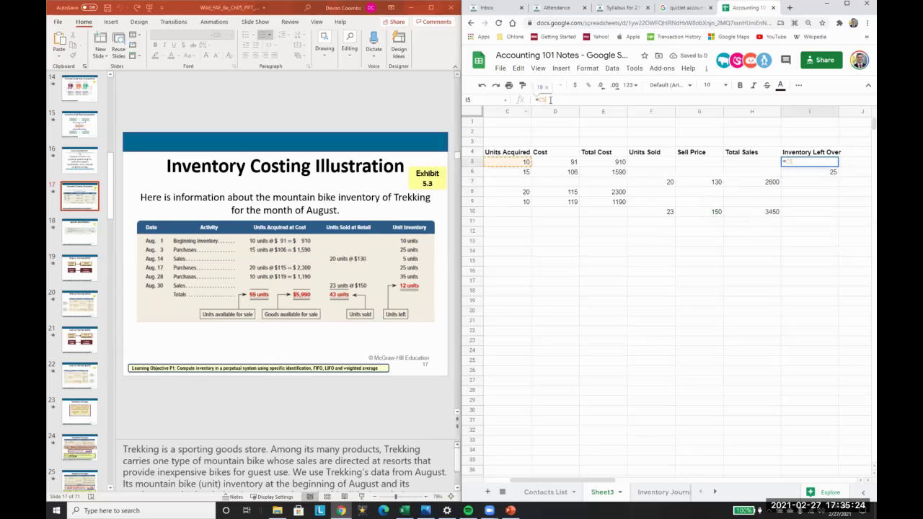
type("+")
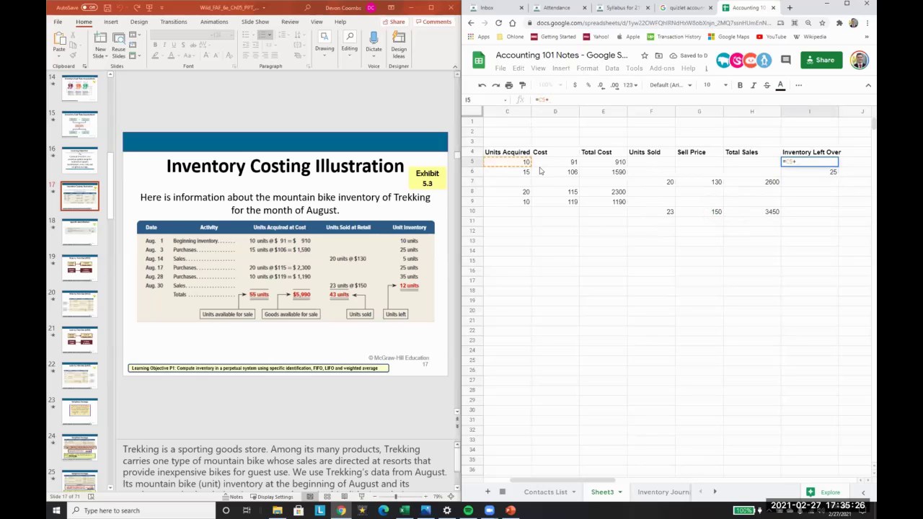
key("Escape")
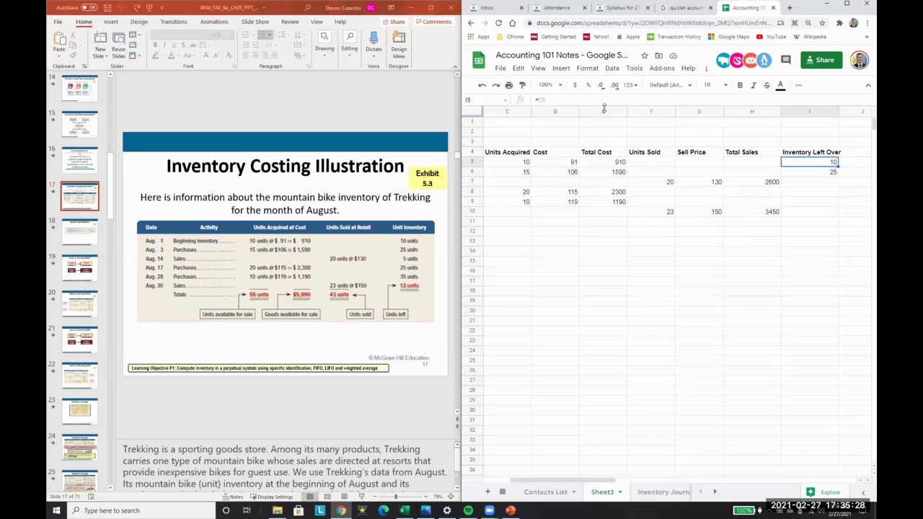
key("Down")
key("Return")
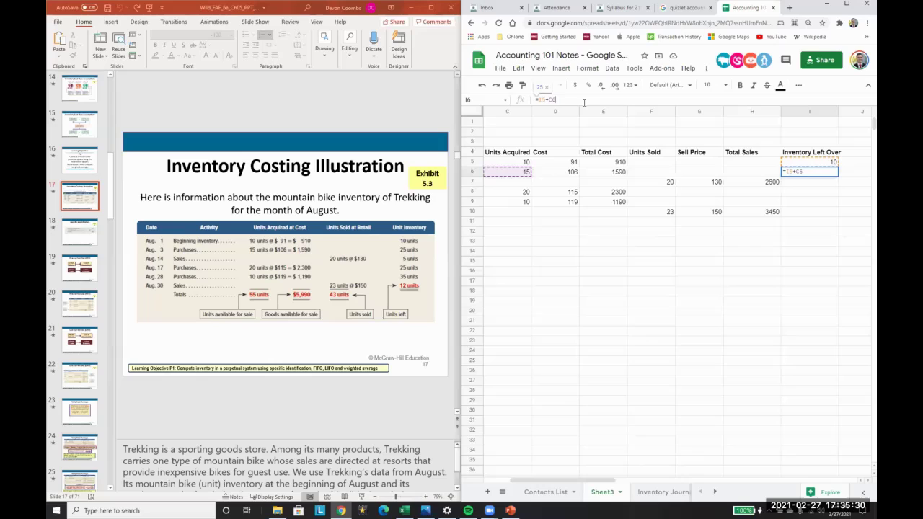
type("-")
left_click(665, 178)
key("Return")
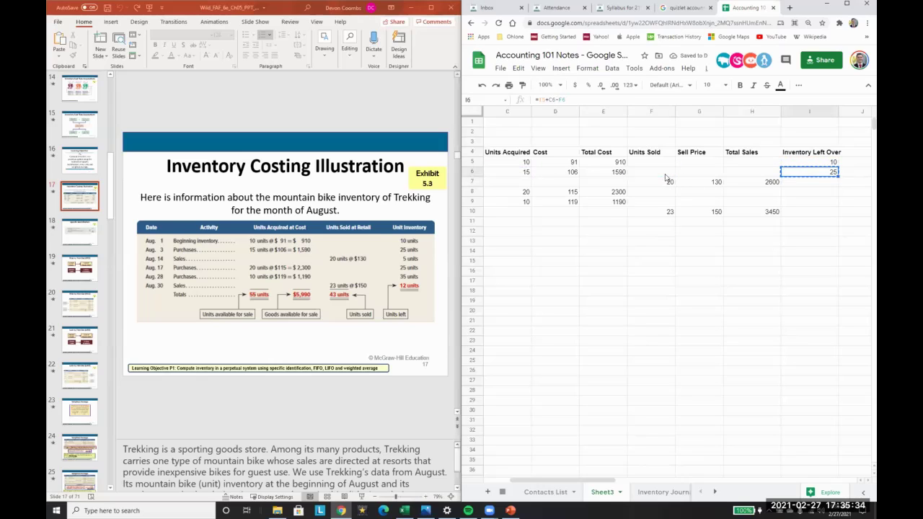
Step: Paste the balance formula into I7 through I10, ending at 12 units
key("ctrl+v")
key("Down")
key("ctrl+v")
key("Down")
key("ctrl+v")
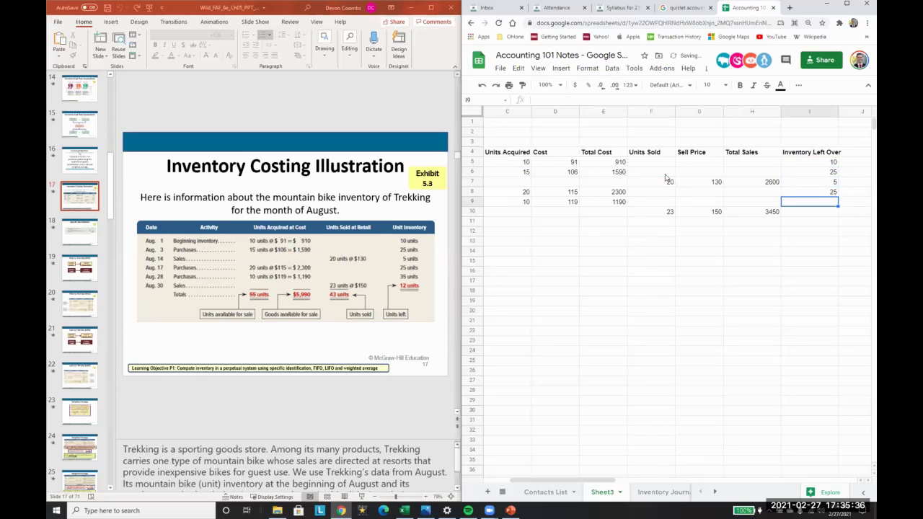
key("Down")
key("ctrl+v")
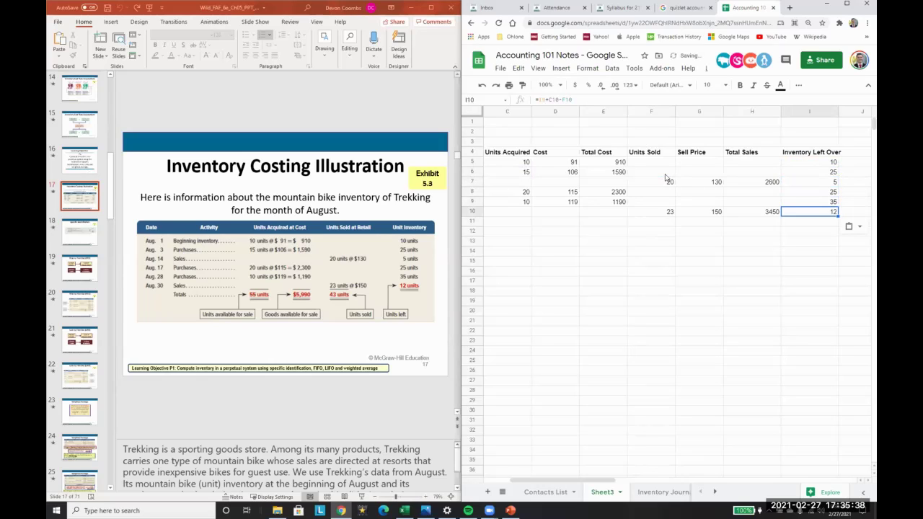
key("Down")
key("Left")
key("Left")
key("Left")
key("Left")
key("Left")
key("Left")
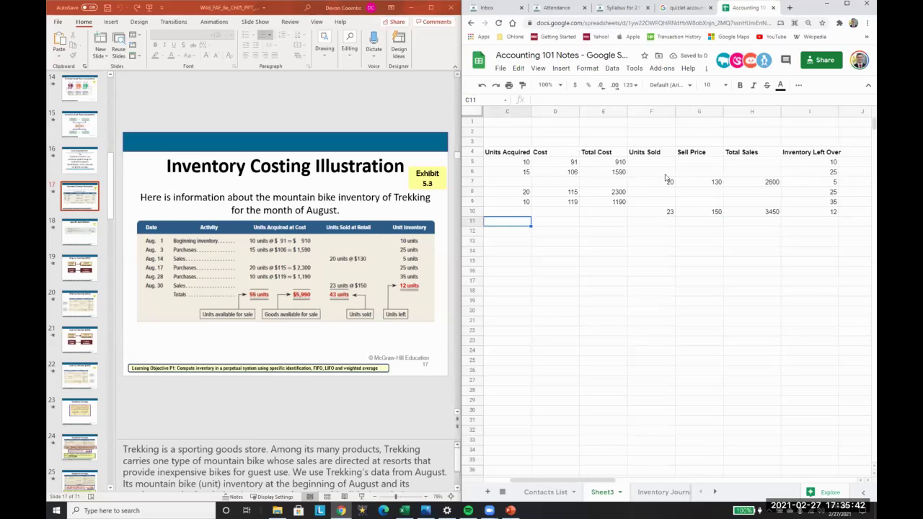
Step: Sum E5:E10 in E11 (5990) and paste the sum into C11 (55)
key("Left")
key("Left")
key("Right")
key("Right")
key("Right")
key("Right")
key("Return")
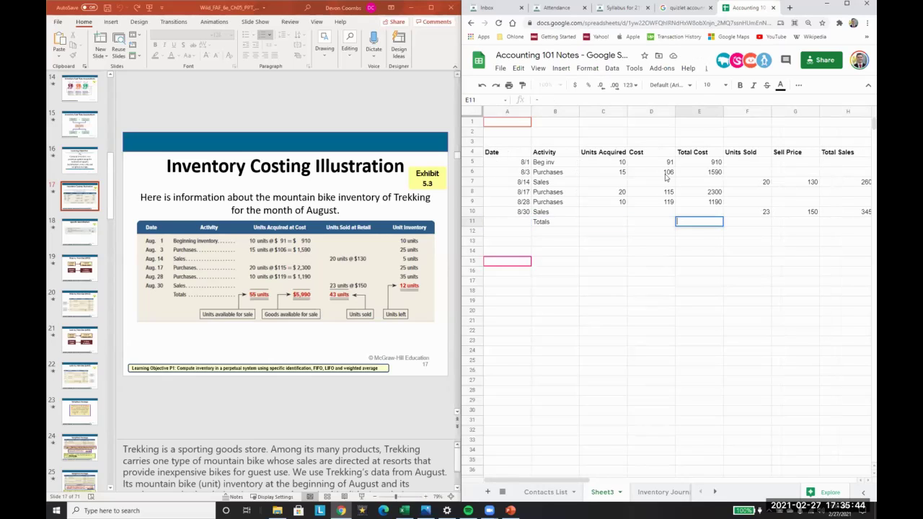
type("=sum(")
key("Up")
key("Up")
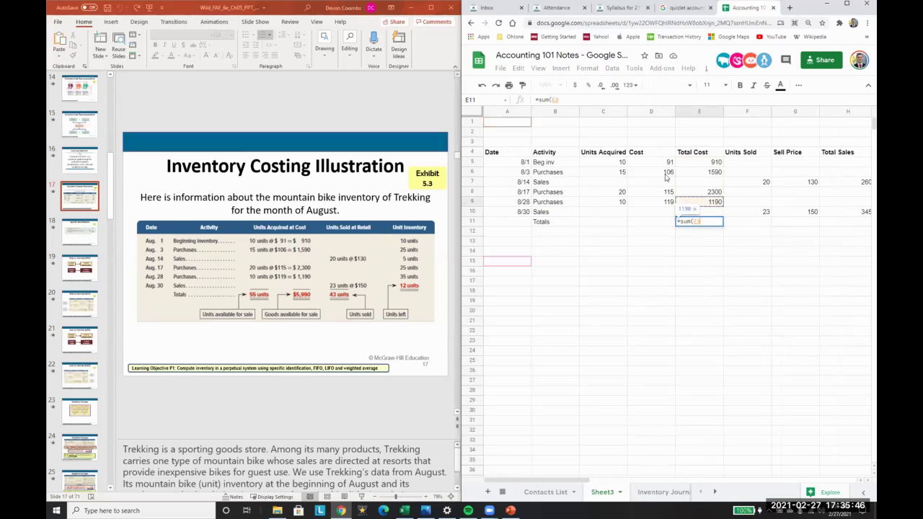
key("shift+Up")
key("shift+Up")
key("shift+Up")
key("shift+Up")
key("Return")
key("Up")
key("ctrl+c")
key("Left")
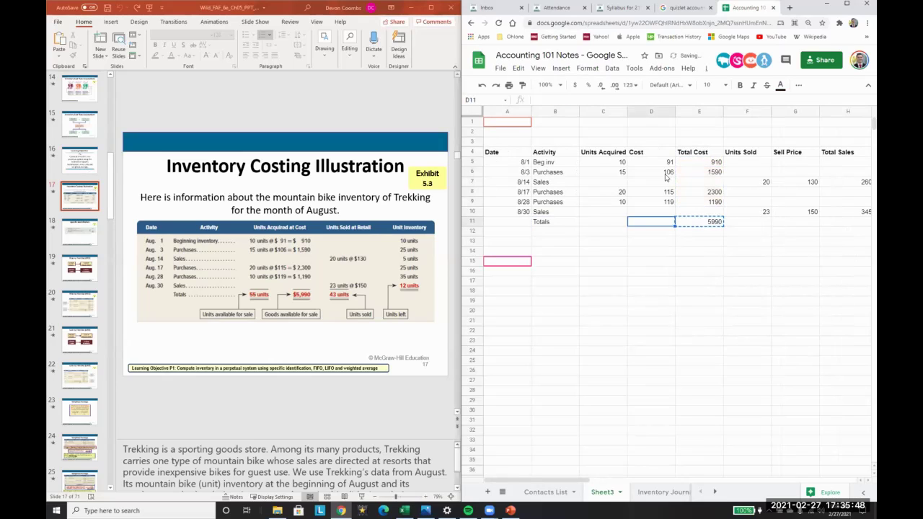
key("Left")
key("ctrl+v")
Step: Sum F5:F10 in F11 (43) and paste the sum into H11 (6050)
key("Right")
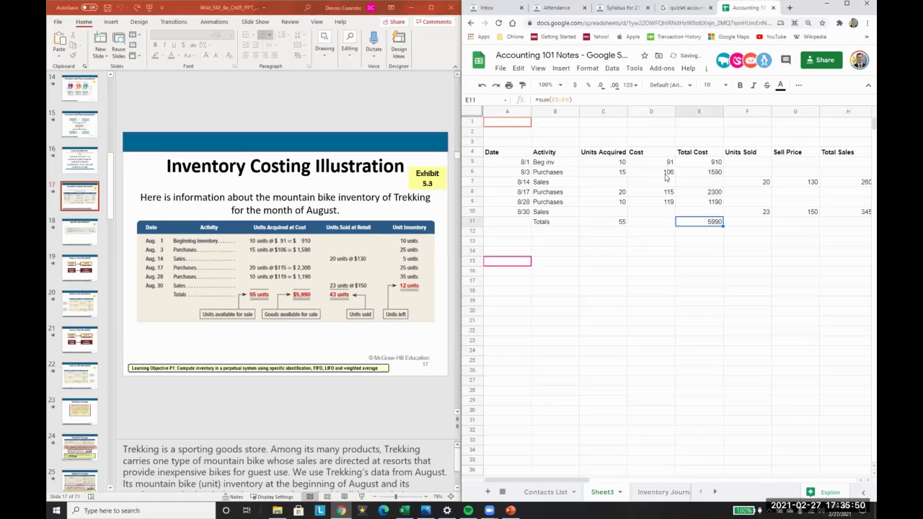
key("Right")
type("=sum(")
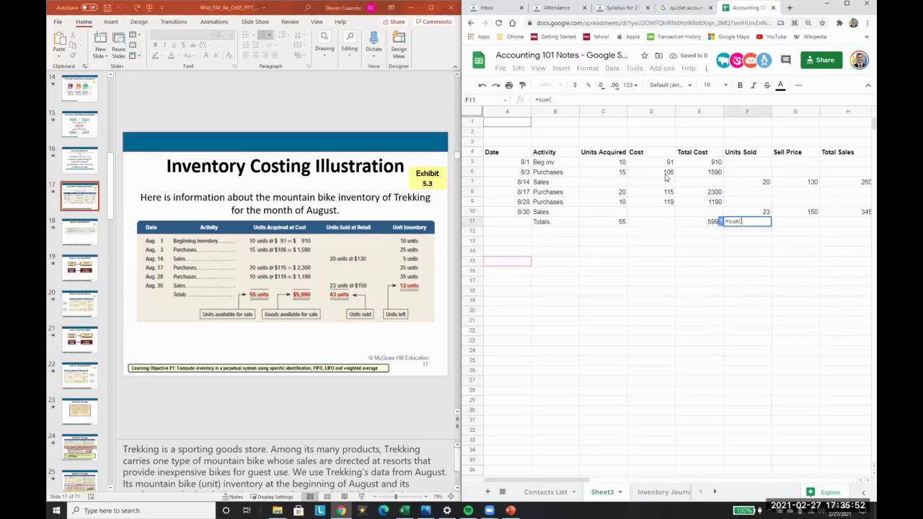
key("Up")
key("shift+Up")
key("shift+Up")
key("shift+Up")
key("shift+Up")
key("shift+Up")
key("Return")
key("Up")
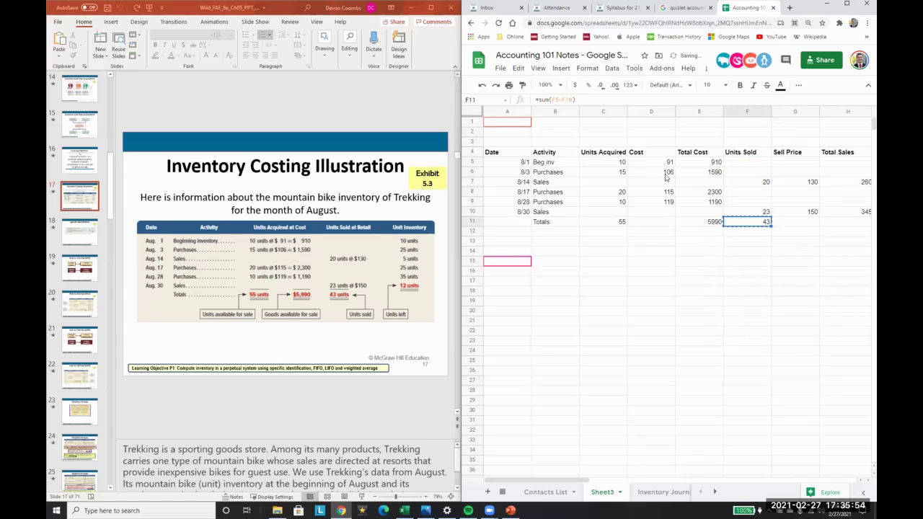
key("Right")
key("Right")
key("ctrl+v")
Step: Bold the ending balance 12 and the totals 6050, 43, 5990 and 55
key("Right")
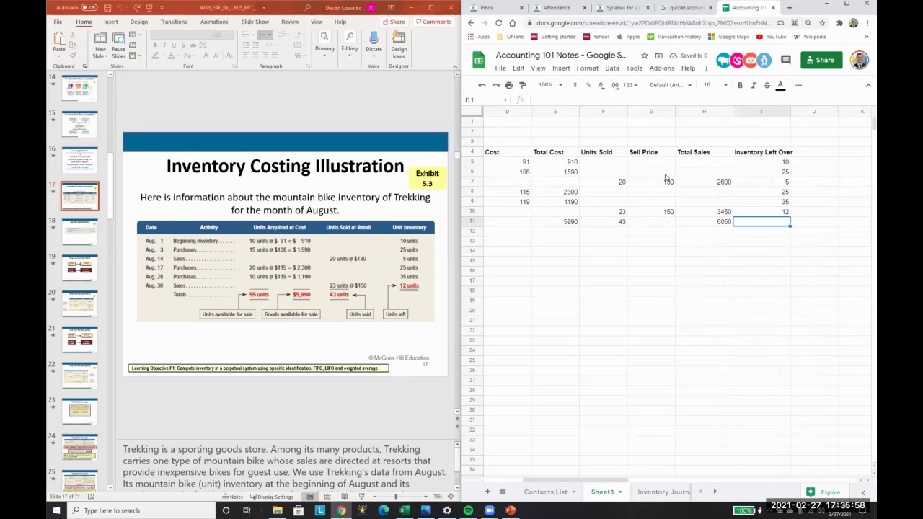
key("Up")
key("ctrl+b")
key("Down")
key("Left")
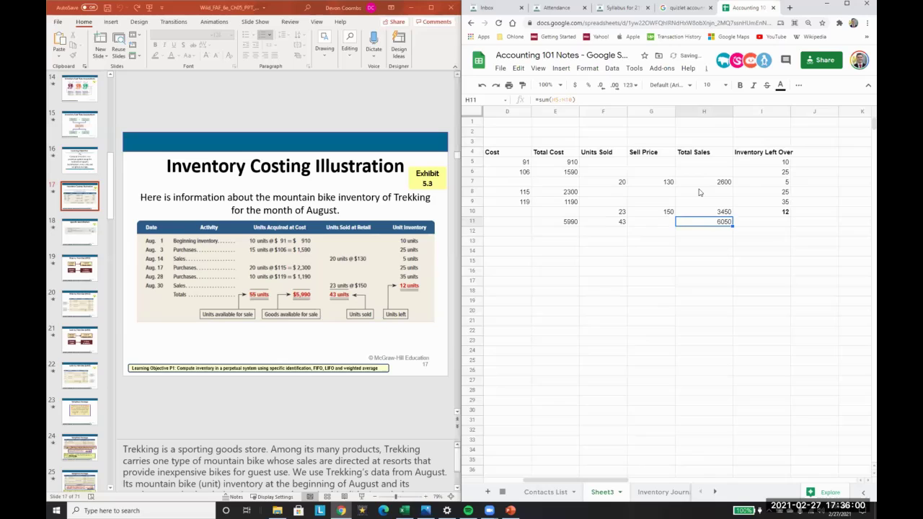
key("ctrl+b")
key("Left")
key("Left")
key("ctrl+b")
key("Left")
key("ctrl+b")
key("Left")
scroll(698, 192, "left", 2)
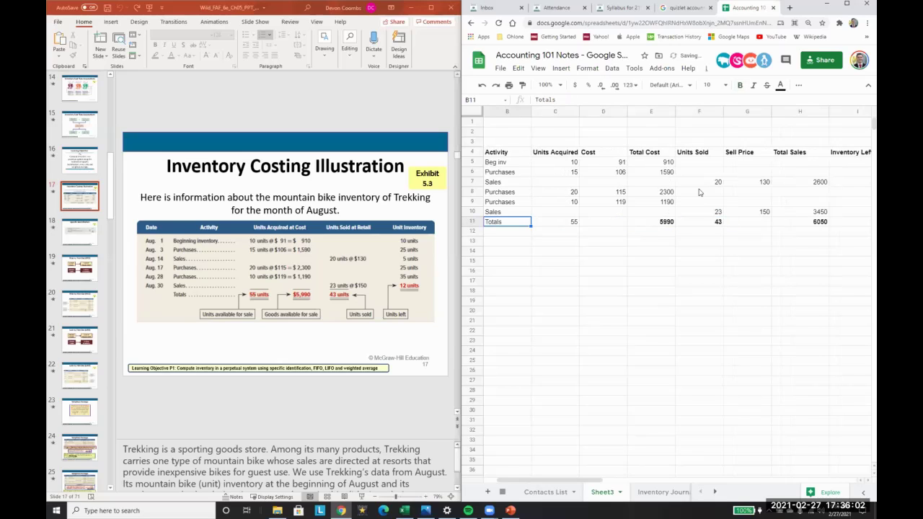
key("Left")
key("ctrl+b")
key("Left")
key("Left")
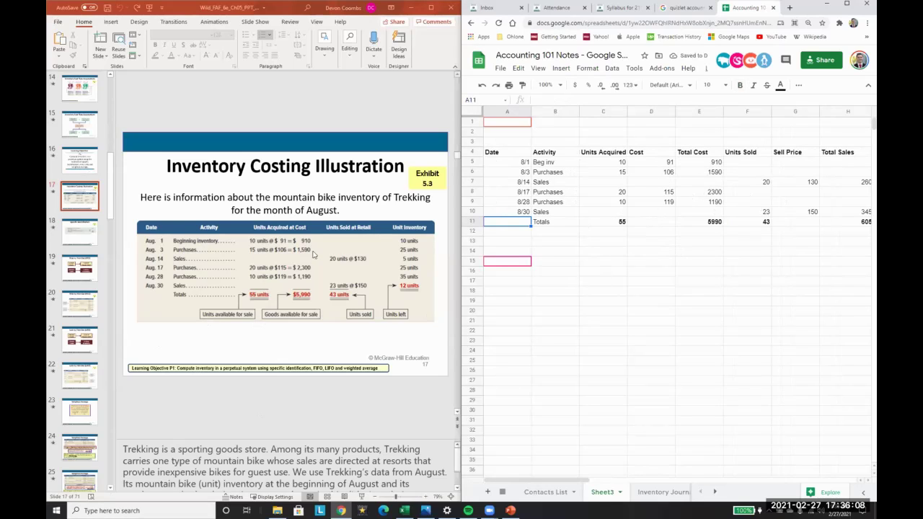
Step: Label cell A2 'Exhibit 3.5' and display PowerPoint slide 18, Specific Identification
left_click(504, 131)
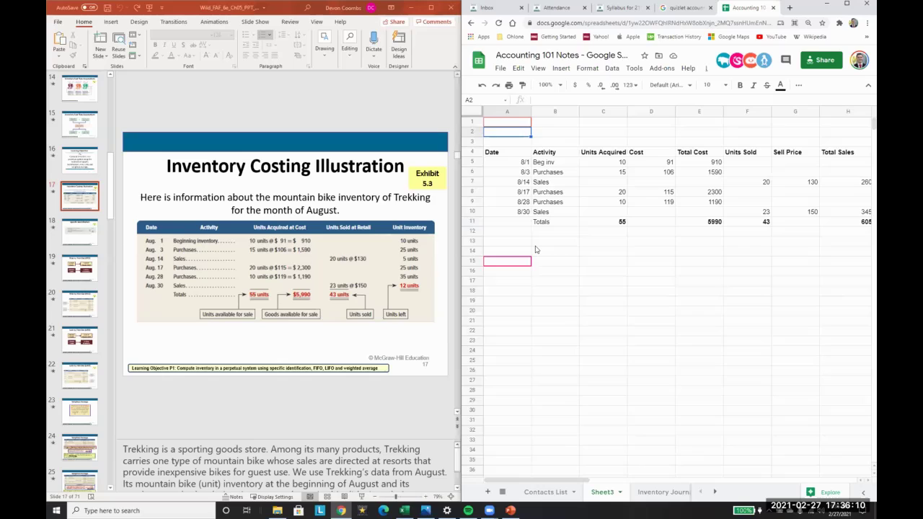
type("Exhibit 3.5")
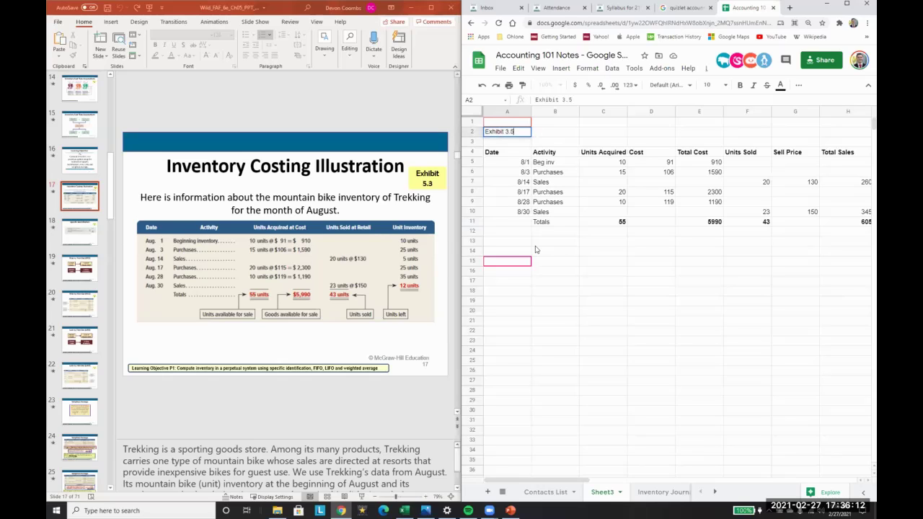
key("Return")
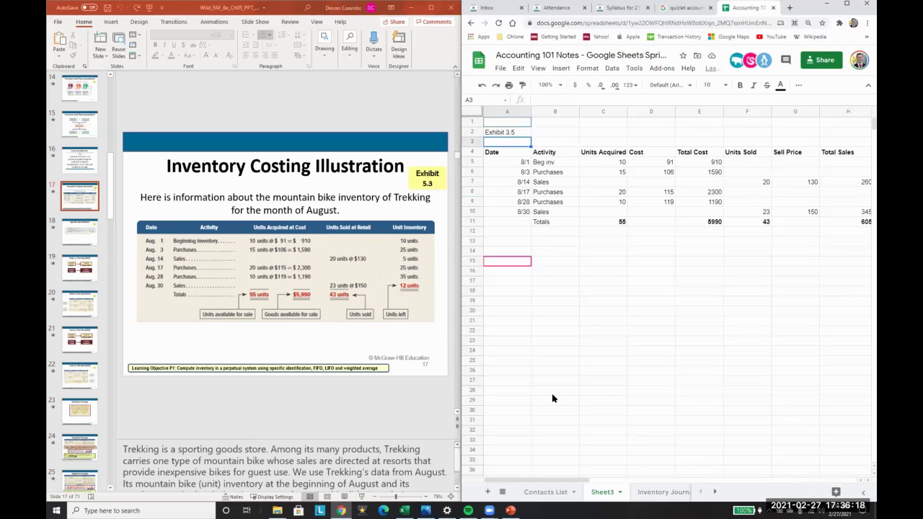
left_click(79, 226)
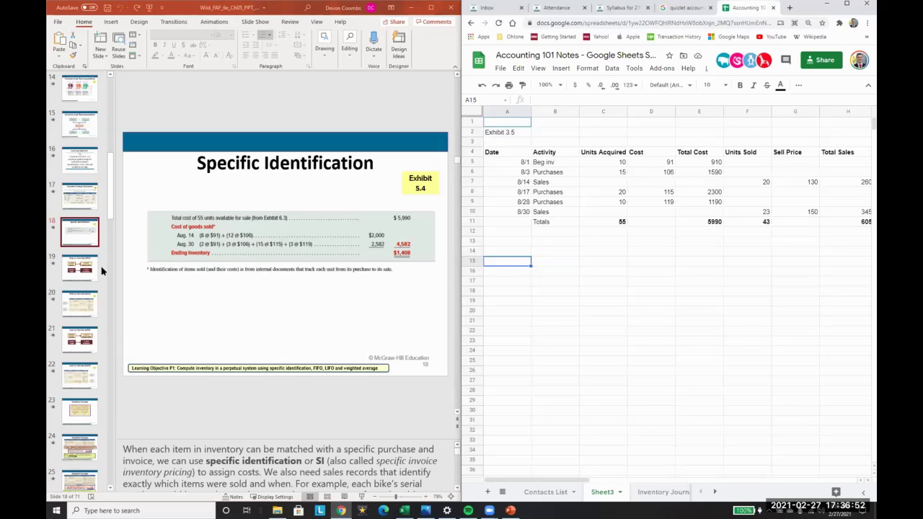
Step: Link B15 to the E11 total cost of 5990
type("=")
key("Right")
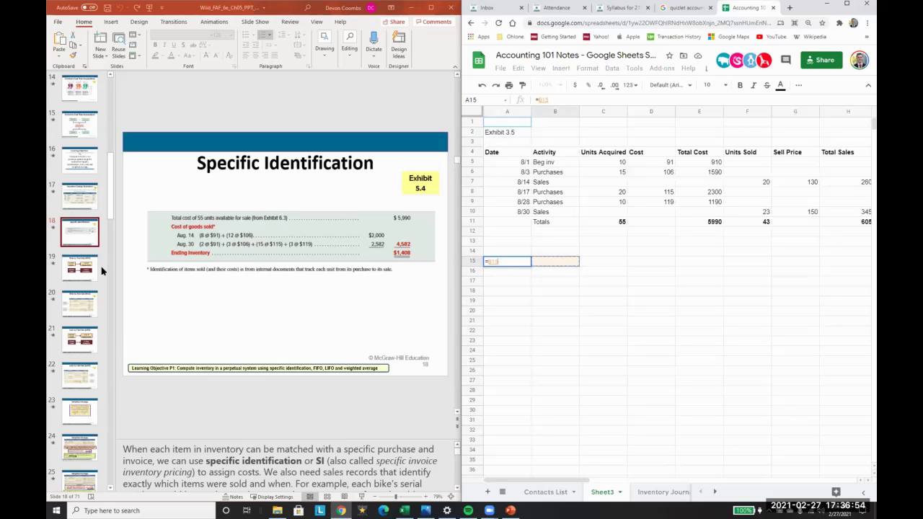
key("Right")
key("Right")
key("Up")
key("Up")
key("Up")
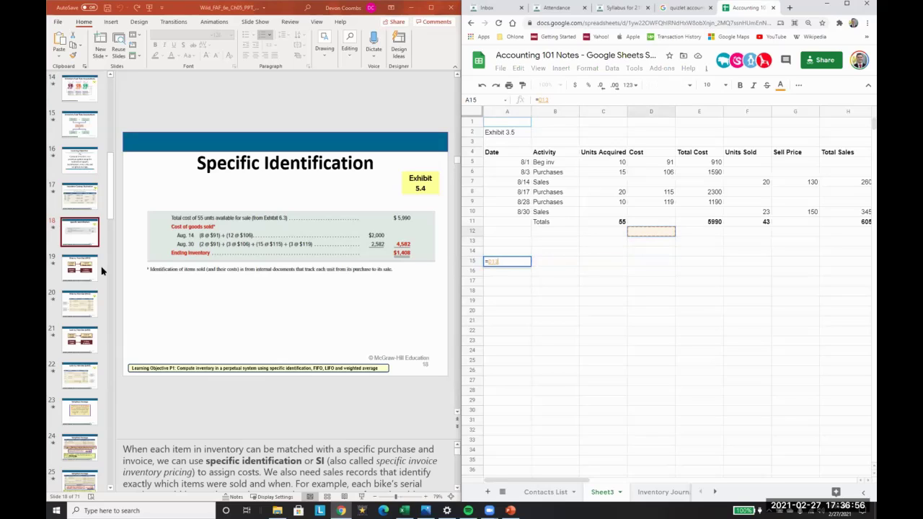
key("Escape")
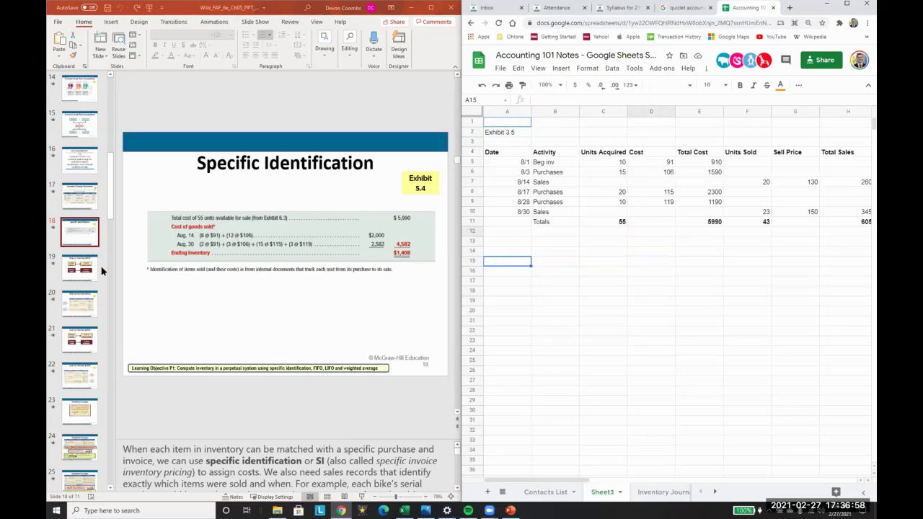
key("Right")
type("=")
key("Right")
key("Right")
key("Right")
key("Up")
key("Up")
key("Up")
key("Up")
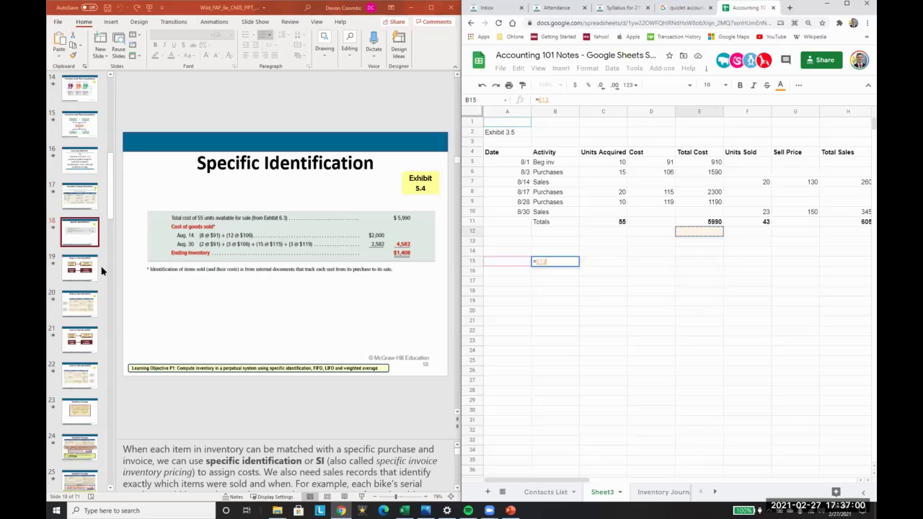
key("Return")
Step: Label A15 'Total Costs of 55 units' and autofit column A to fit it
key("Up")
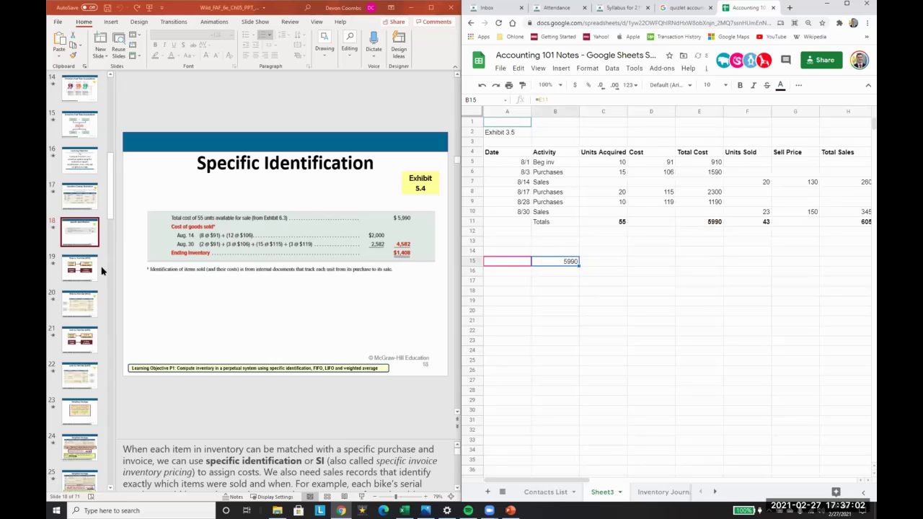
key("Left")
type("Total Costs")
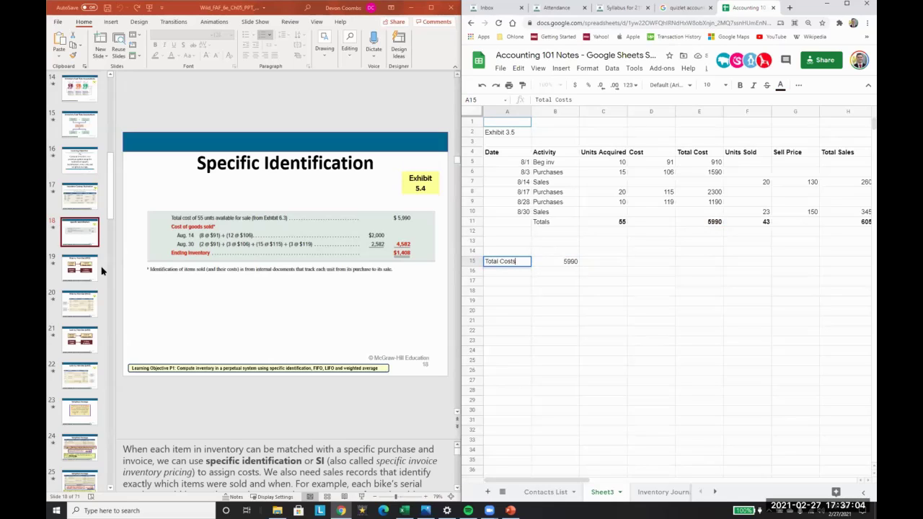
type(" of 55")
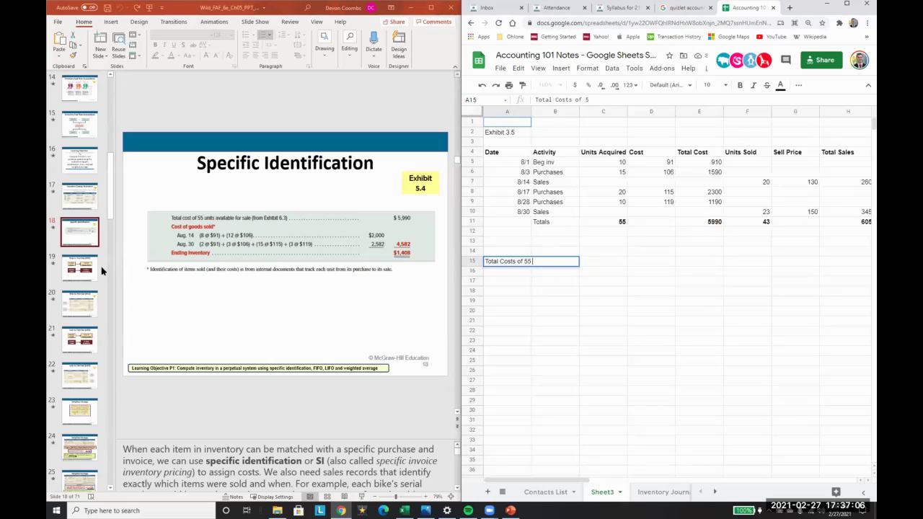
type(" units")
key("Return")
key("Up")
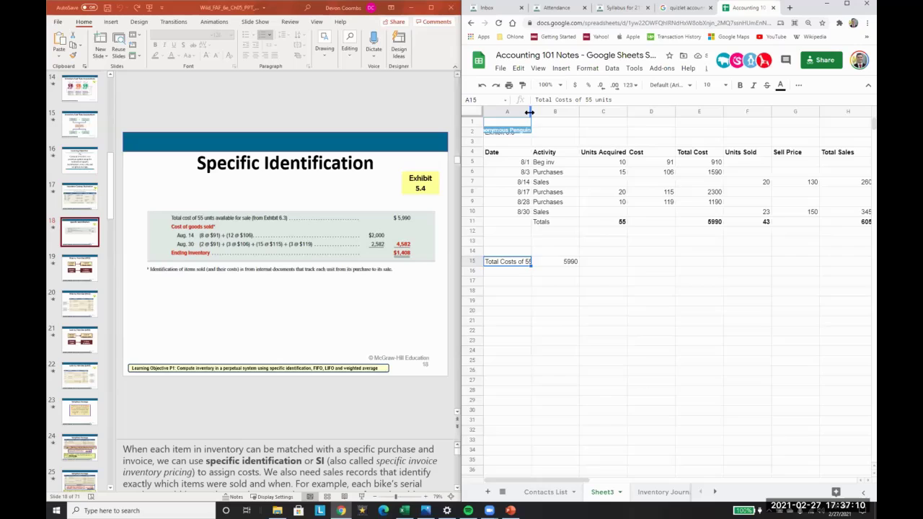
double_click(530, 112)
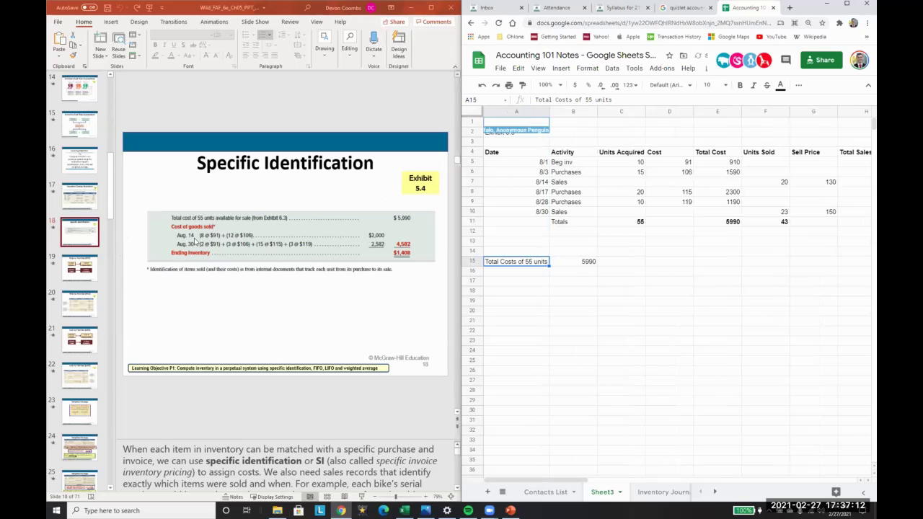
Step: Review the 130 sell price and 106 unit cost, and select C5:C7 to check their sum
left_click(536, 186)
key("Right")
key("Right")
key("Right")
key("Right")
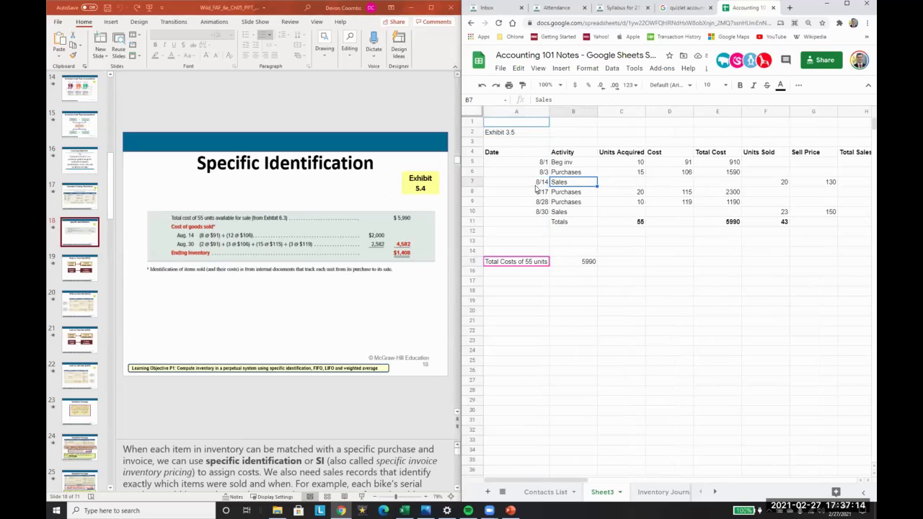
key("Right")
key("Right")
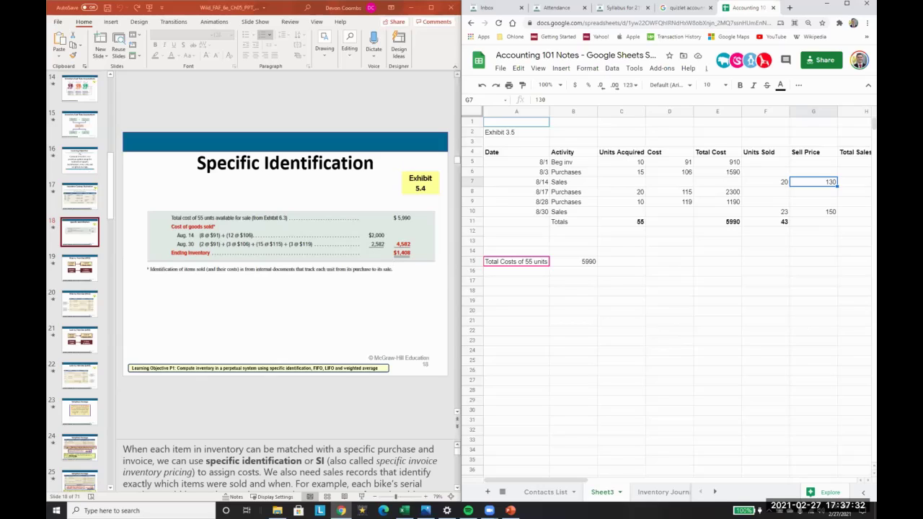
left_click(655, 174)
left_click_drag(634, 162, 636, 183)
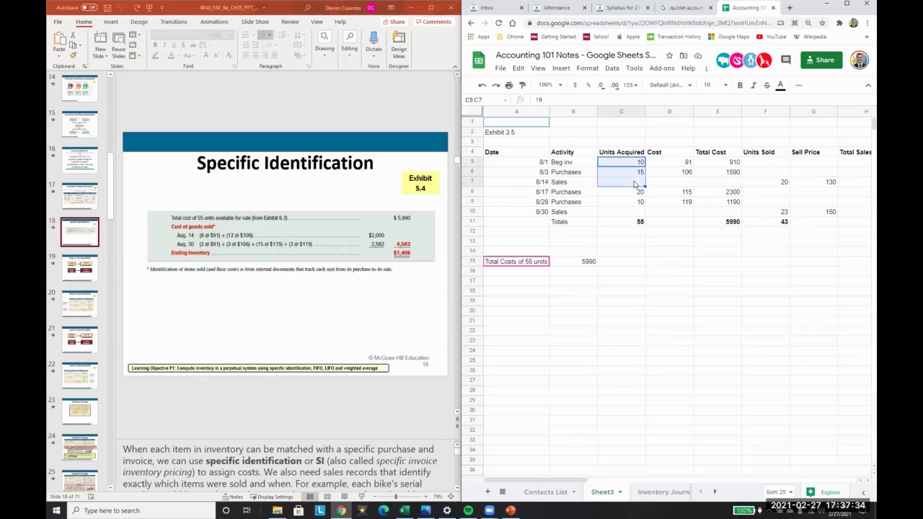
left_click(512, 273)
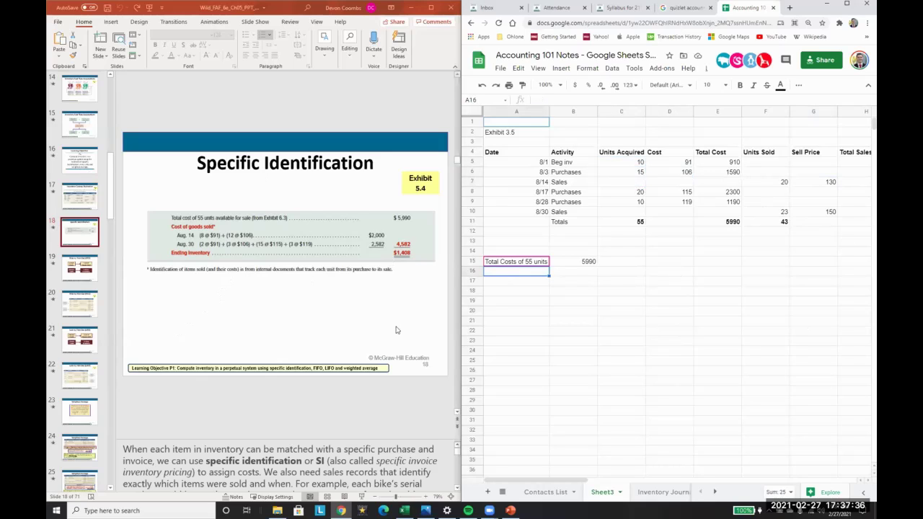
scroll(323, 418, "down", 1)
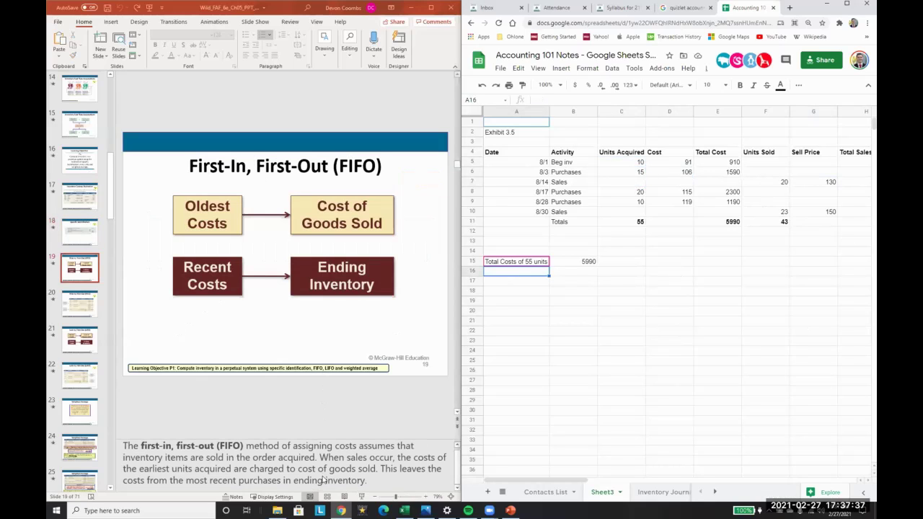
Step: Add the heading 'Specific Identification Method' in A14
left_click(68, 238)
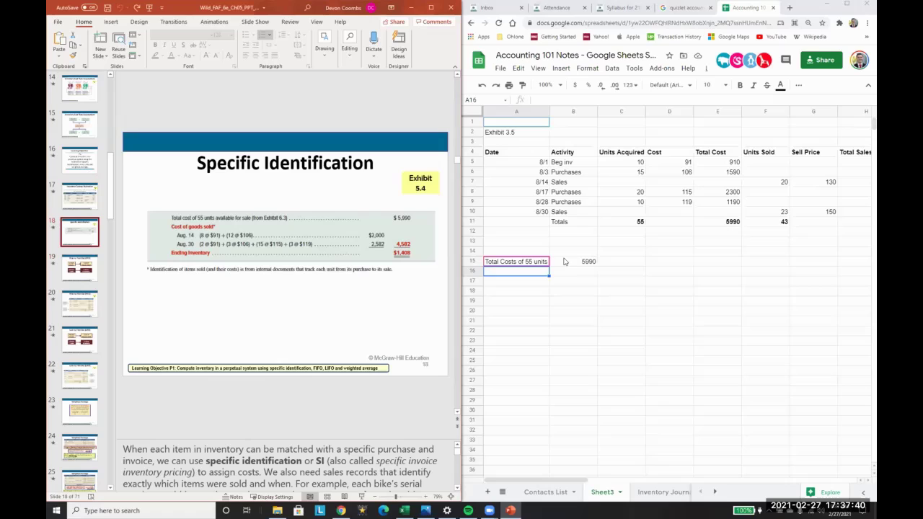
key("Up")
key("Up")
type("Sp")
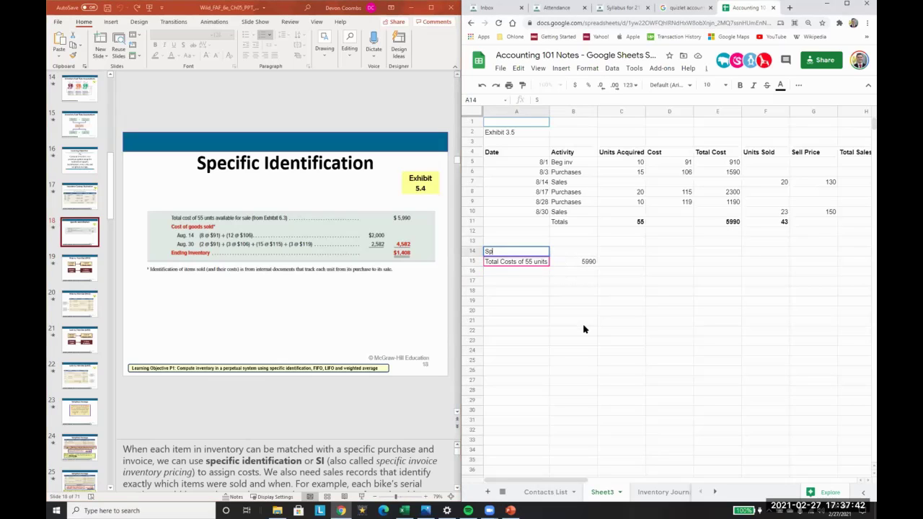
type("ecific Identification Me")
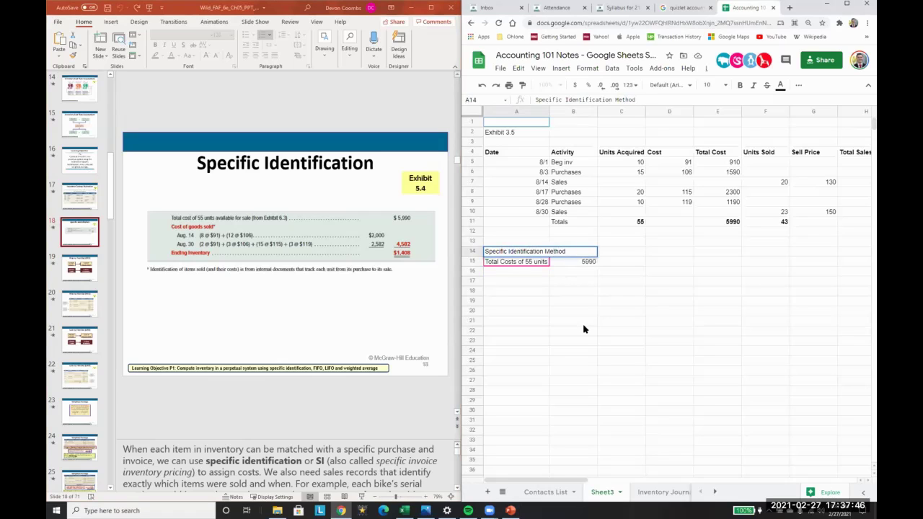
type("thod")
key("Return")
Step: Enter =(8*91)+(12*106) in B16, giving the Aug 14 cost of 2000
key("Down")
key("Right")
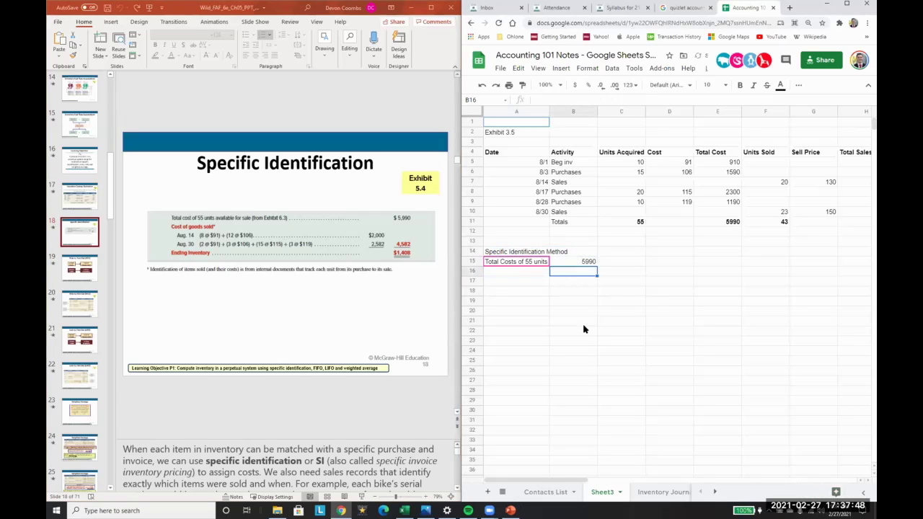
key("Right")
key("Left")
key("Left")
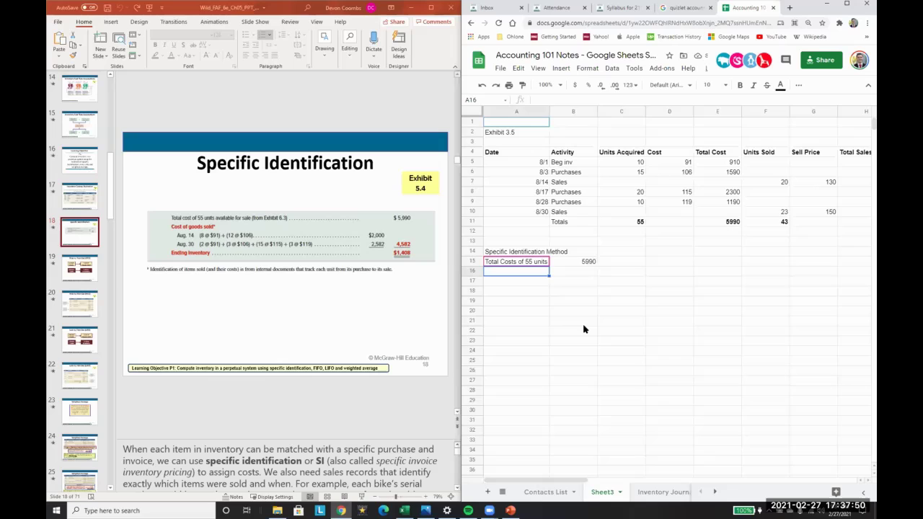
key("Right")
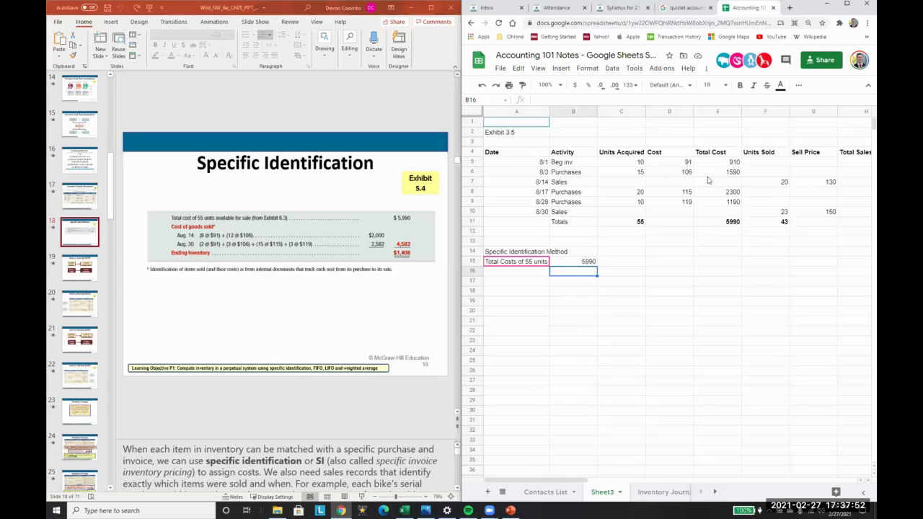
key("ctrl+z")
key("Right")
key("Left")
key("Left")
key("Left")
key("Left")
key("Left")
key("Left")
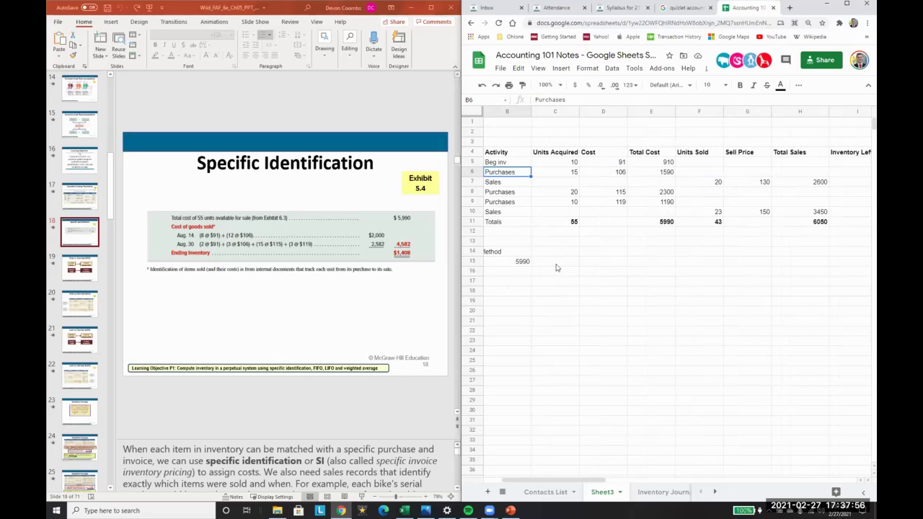
left_click(520, 275)
type("=8")
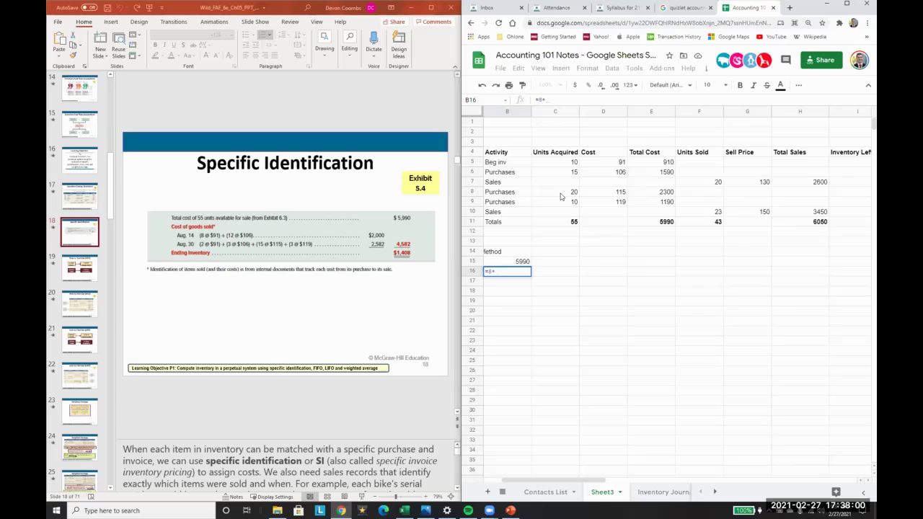
type("*91)")
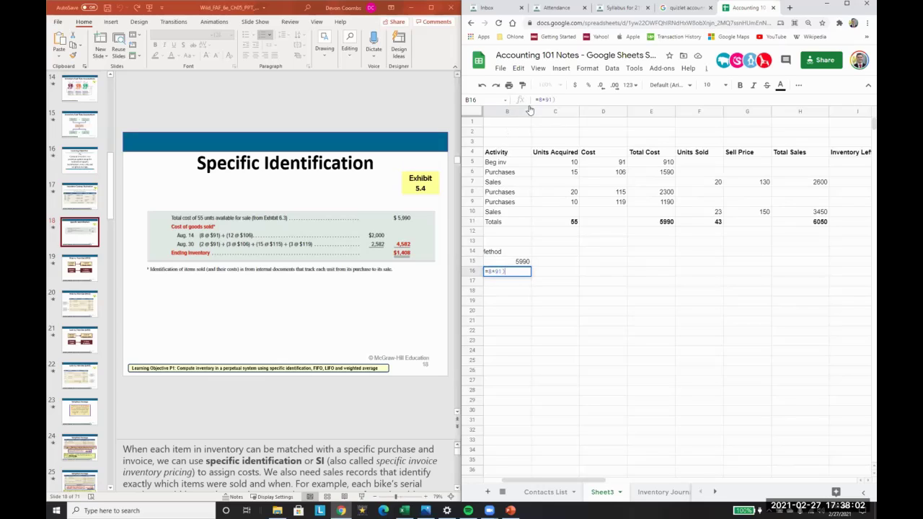
type("(")
left_click(574, 100)
type("+(")
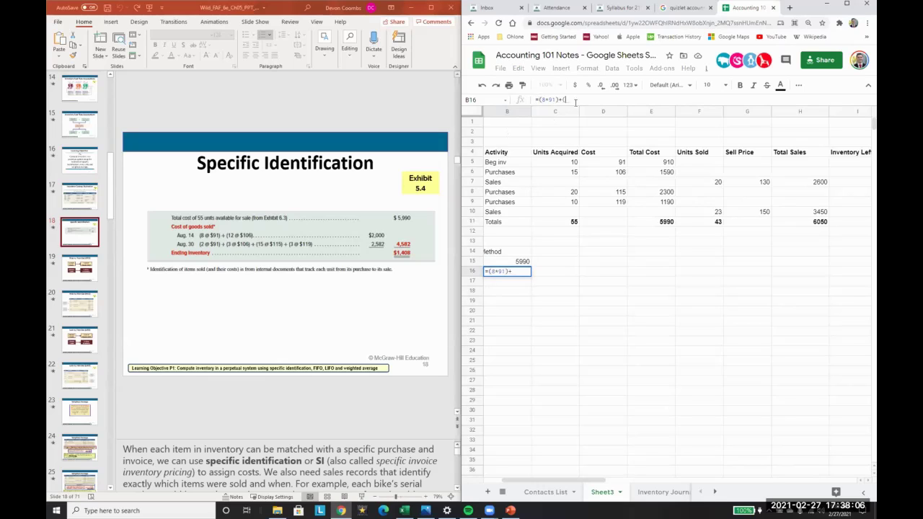
type("12*10")
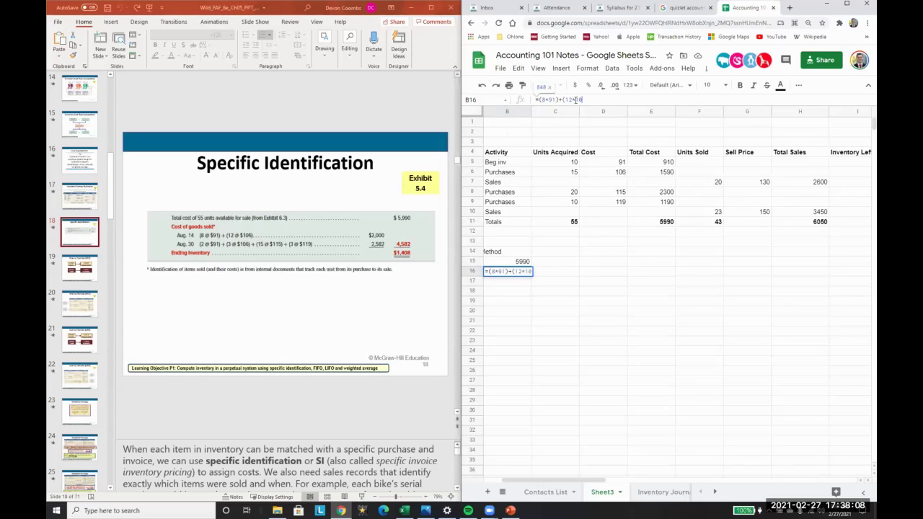
type("6)")
key("Return")
Step: Label row 16 'Cost of Aug 14 sales' in A16
key("Left")
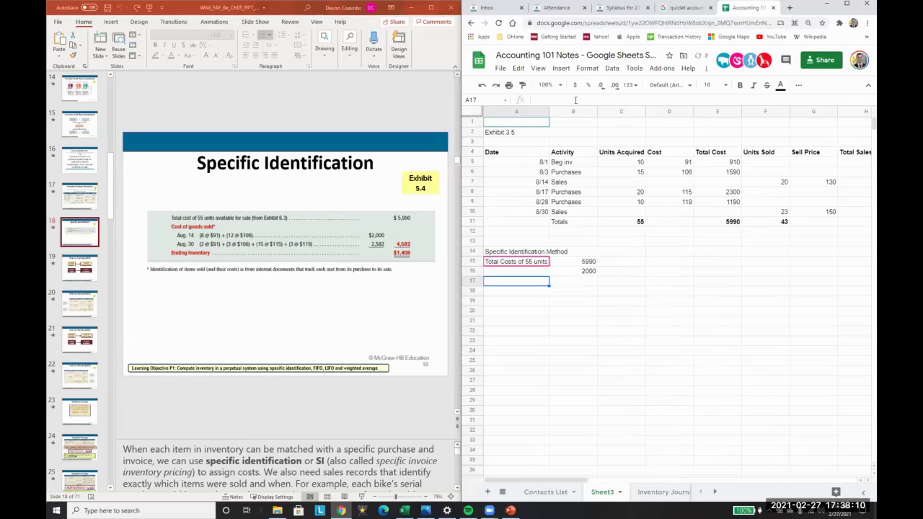
key("Up")
type("Cost of Au")
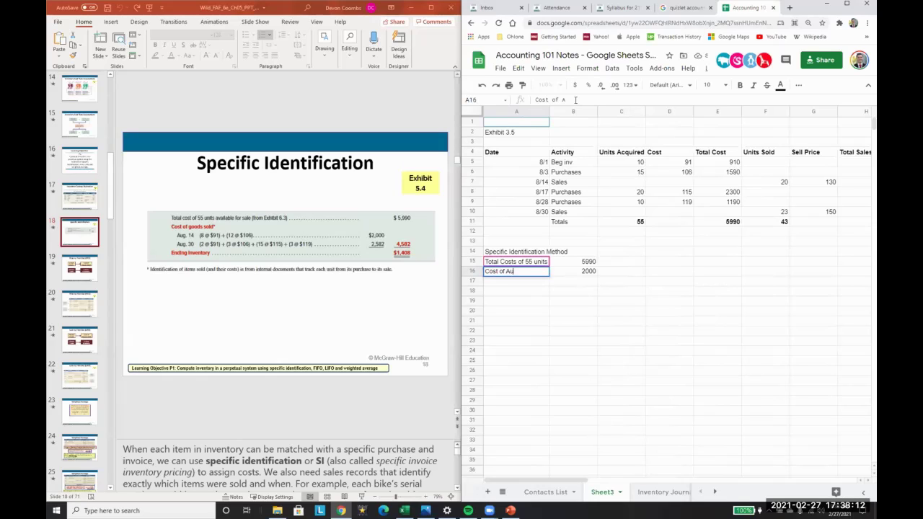
type("g 14 sales")
key("Return")
Step: Check the B16 formula against the beginning inventory units, 8/3 units and 91 unit cost
key("Up")
key("Right")
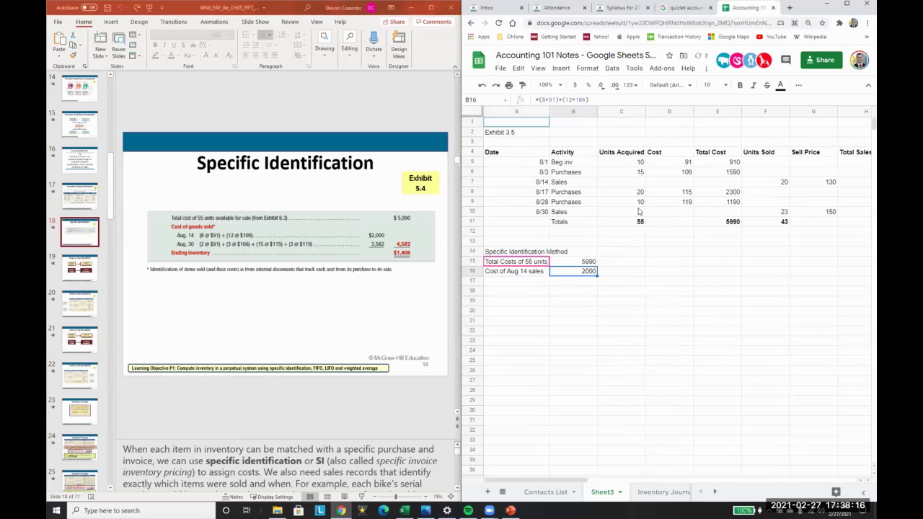
left_click(640, 164)
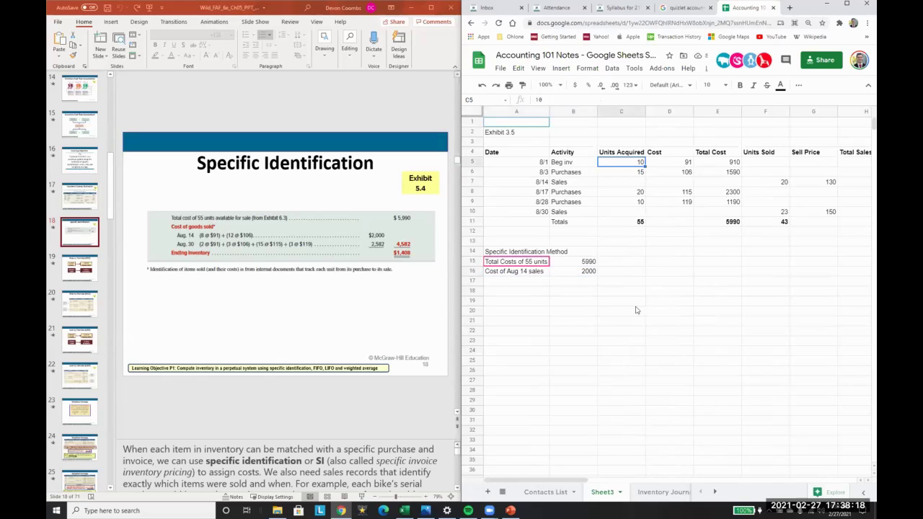
left_click(605, 273)
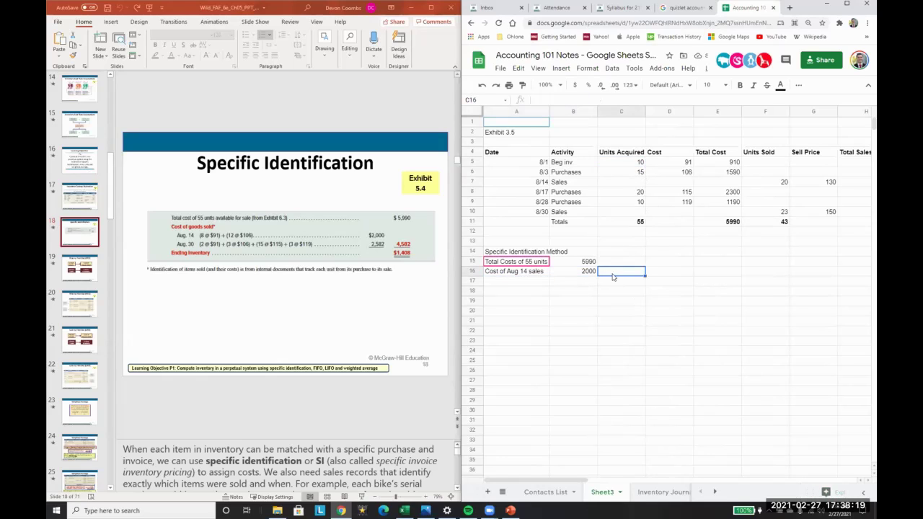
left_click(603, 169)
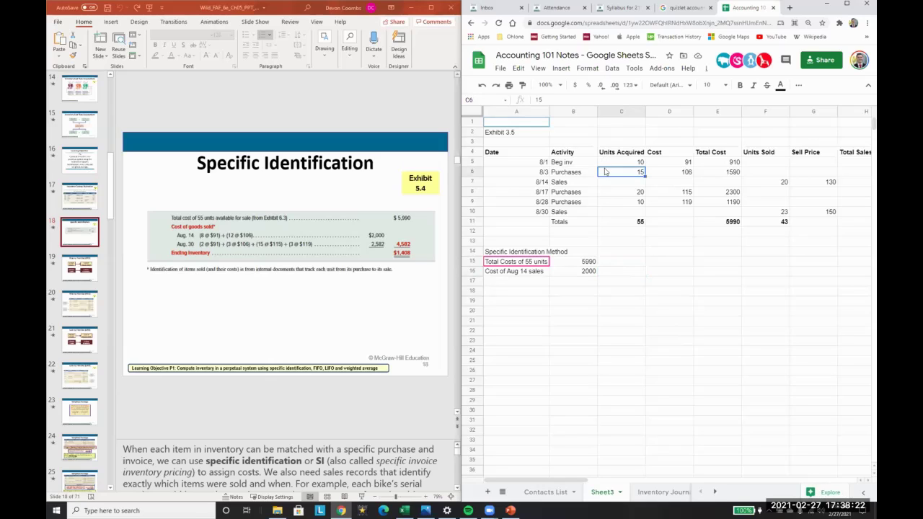
left_click(606, 163)
left_click(688, 163)
key("Left")
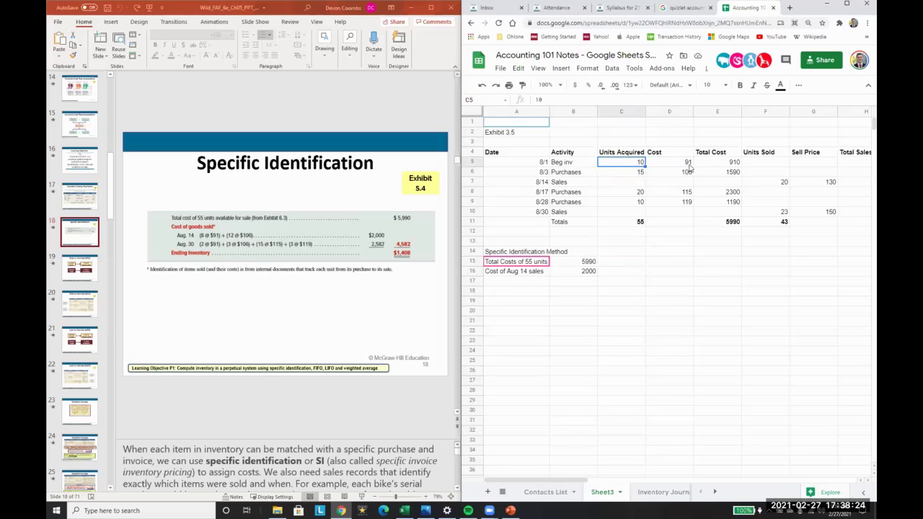
key("Down")
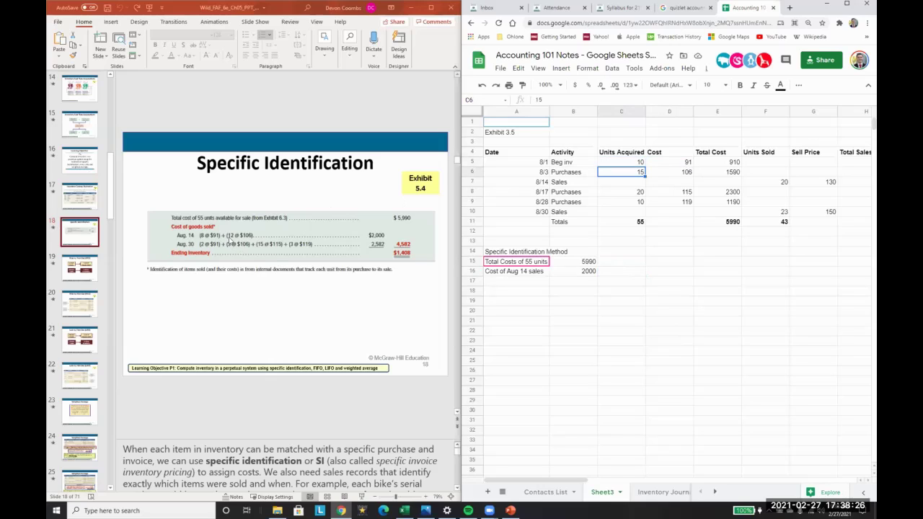
Step: Insert a 'From Aug 14 Sales' column at D with 8 and 12 units
right_click(671, 108)
left_click(687, 187)
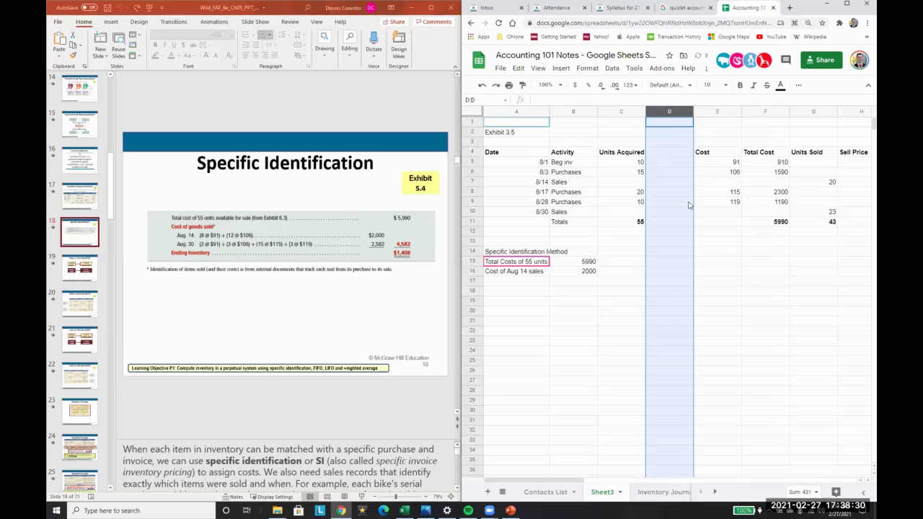
left_click(669, 152)
type("From Au")
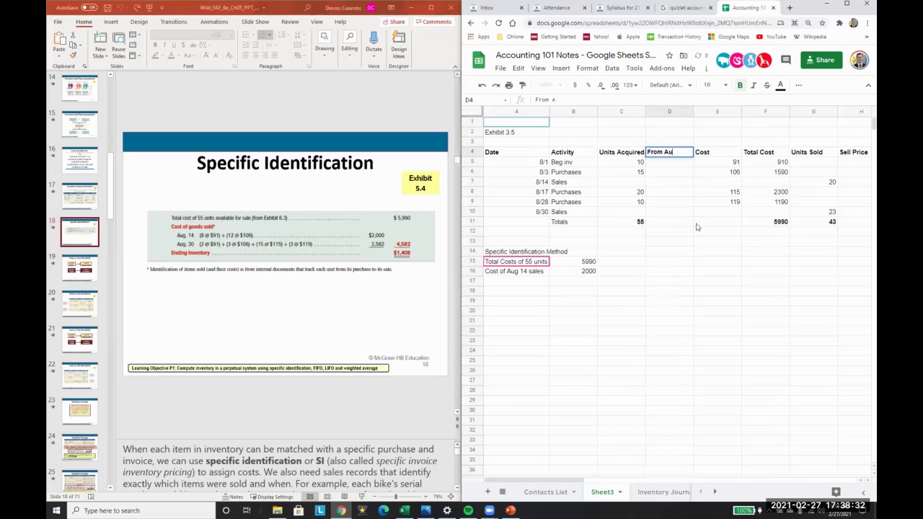
type("g 14 Sales")
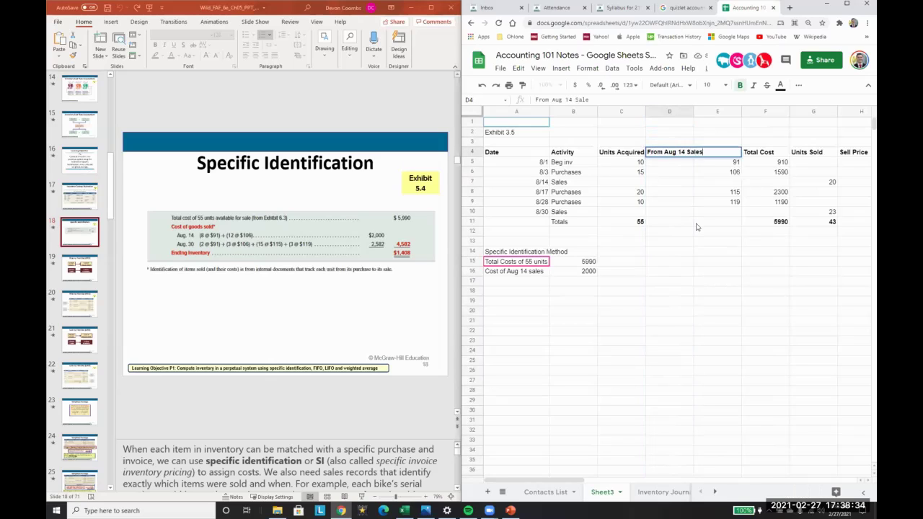
key("Return")
type("8")
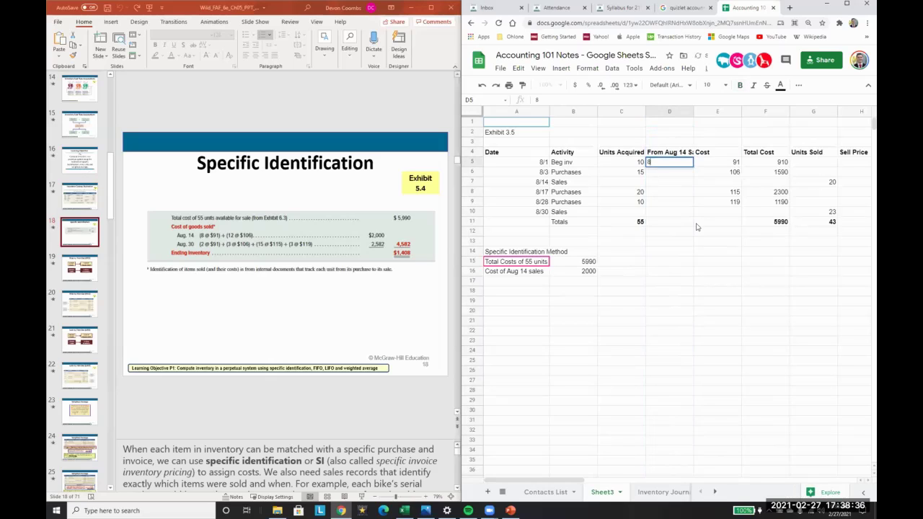
key("Return")
type("12")
key("Return")
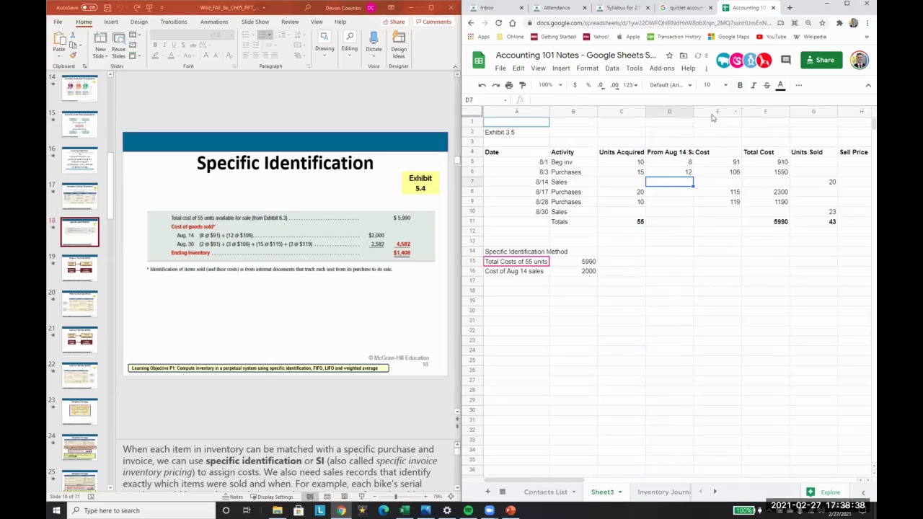
Step: Insert a 'Leftover' column with =C5-D5 in E5:E6 (2 and 3) and autofit column D
right_click(713, 111)
left_click(733, 186)
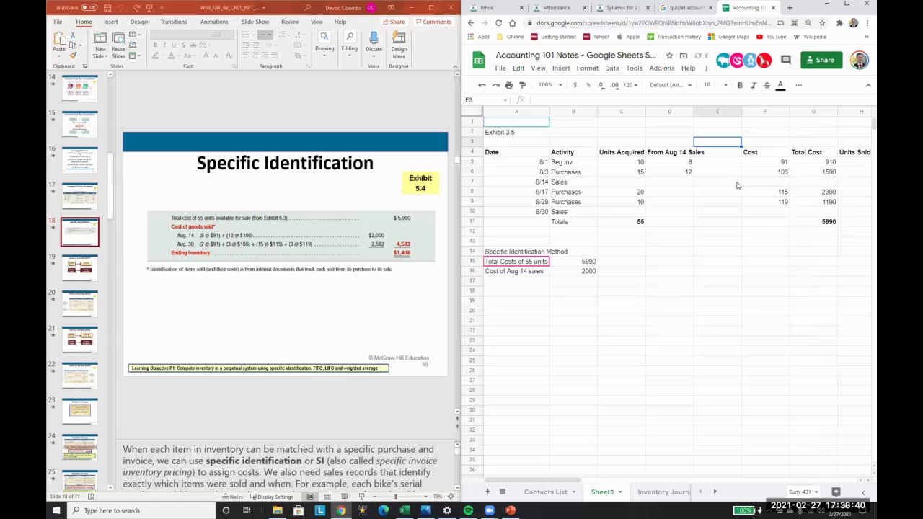
type("Leftover")
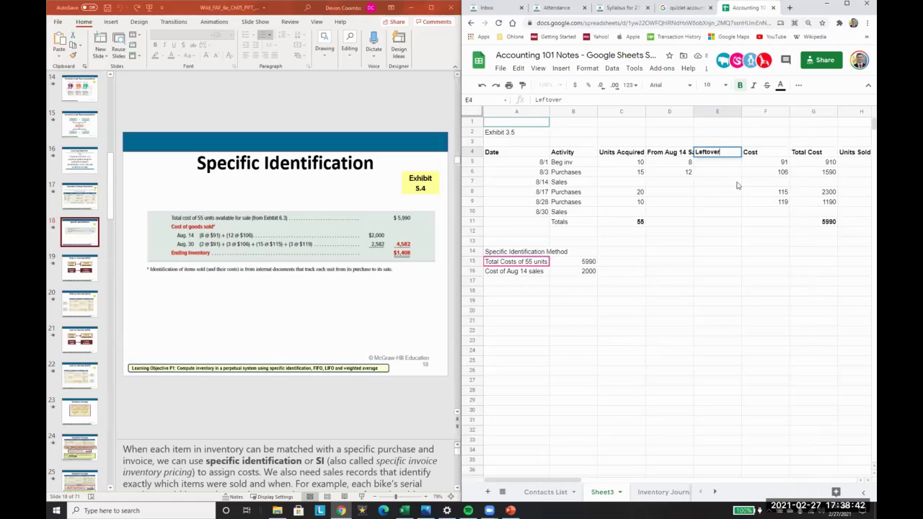
key("Return")
type("=C5-D5")
key("Return")
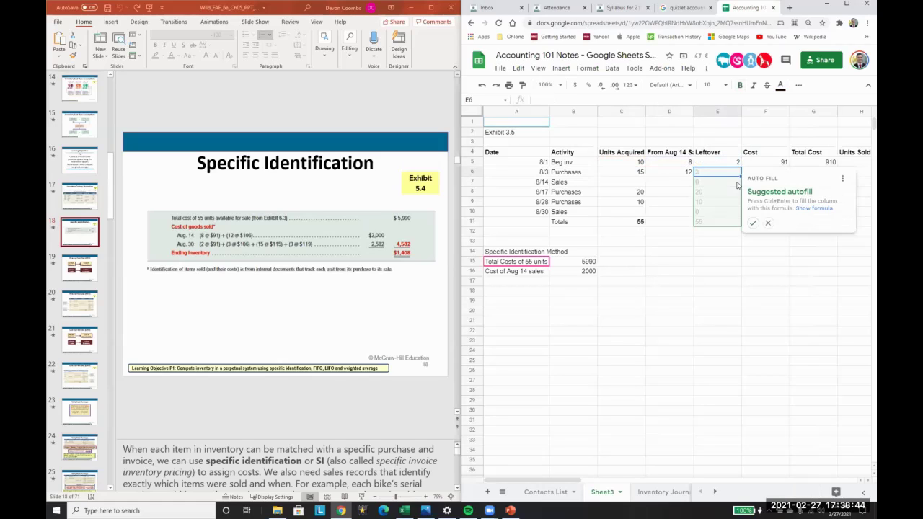
key("Up")
key("ctrl+c")
key("Down")
key("ctrl+v")
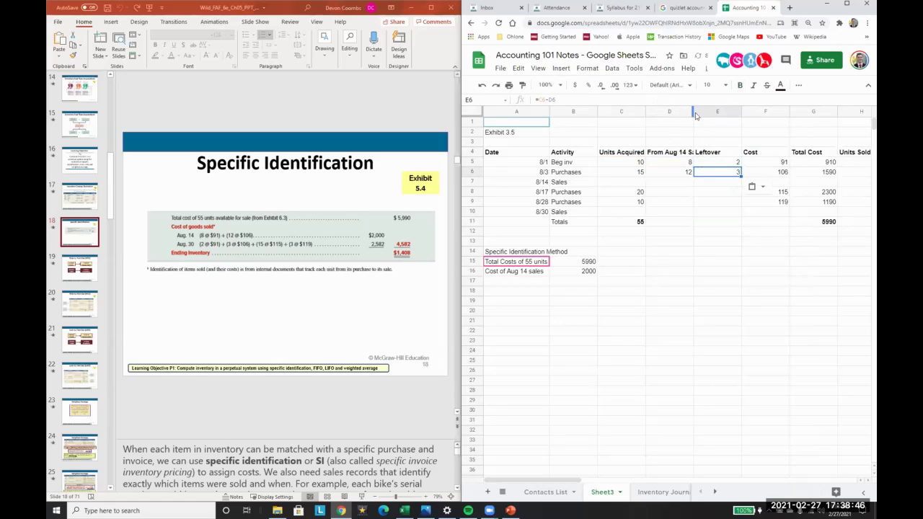
double_click(693, 111)
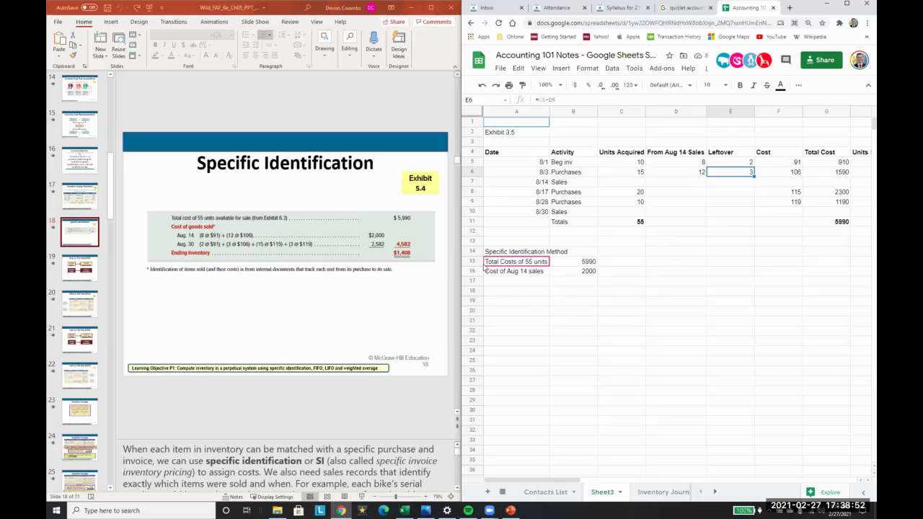
left_click(511, 281)
Step: Enter 'Cost Aug 30 Sale' in A17, then review the E6 leftover formula and 8/28 units
type("Cost ")
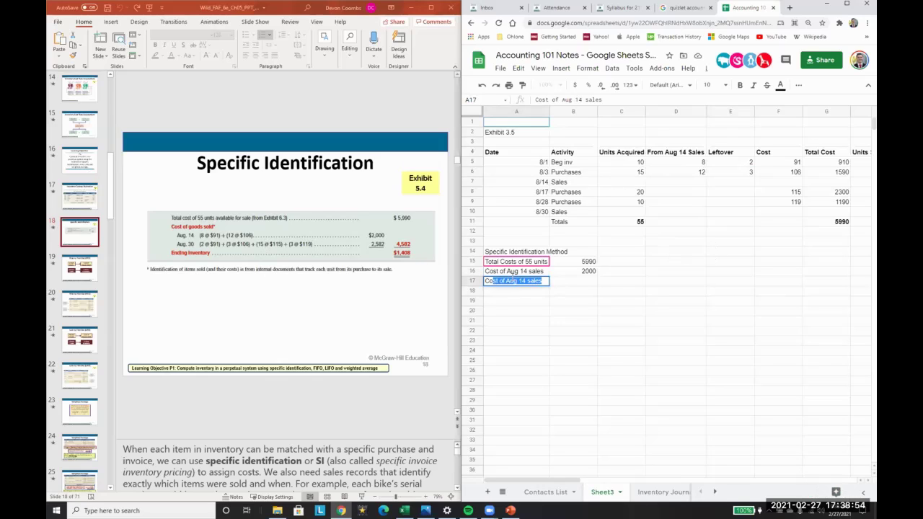
type("Au")
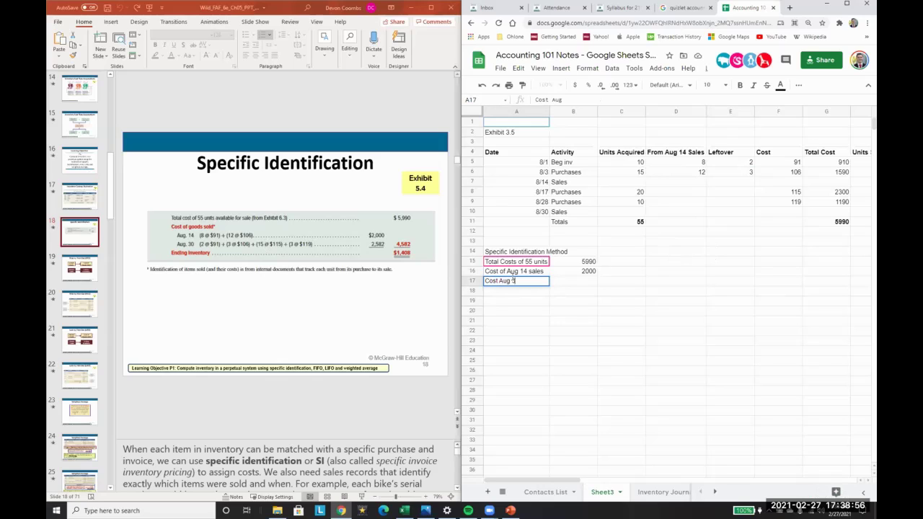
type("g 30 Sale")
key("Return")
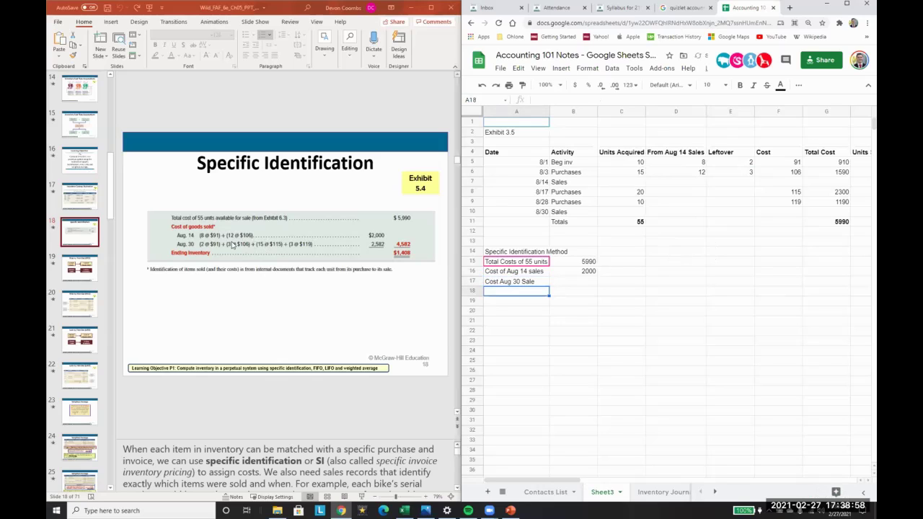
left_click(740, 172)
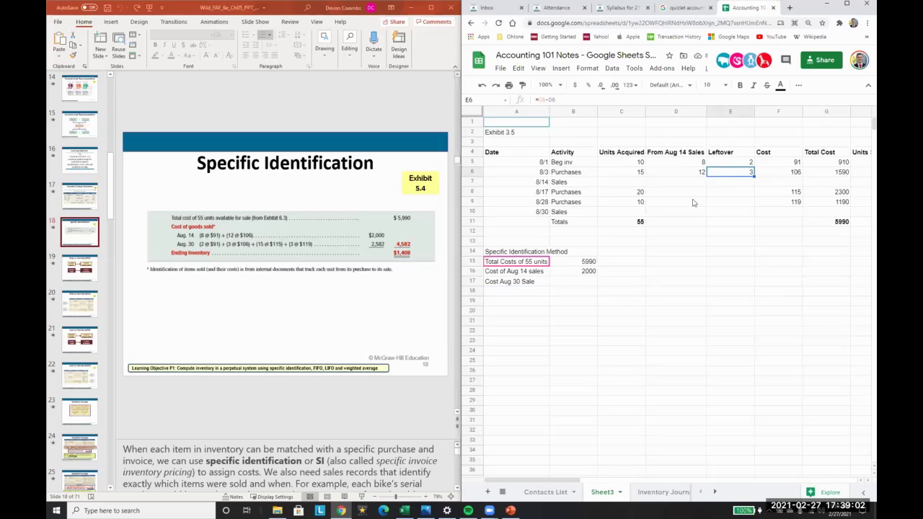
left_click(616, 200)
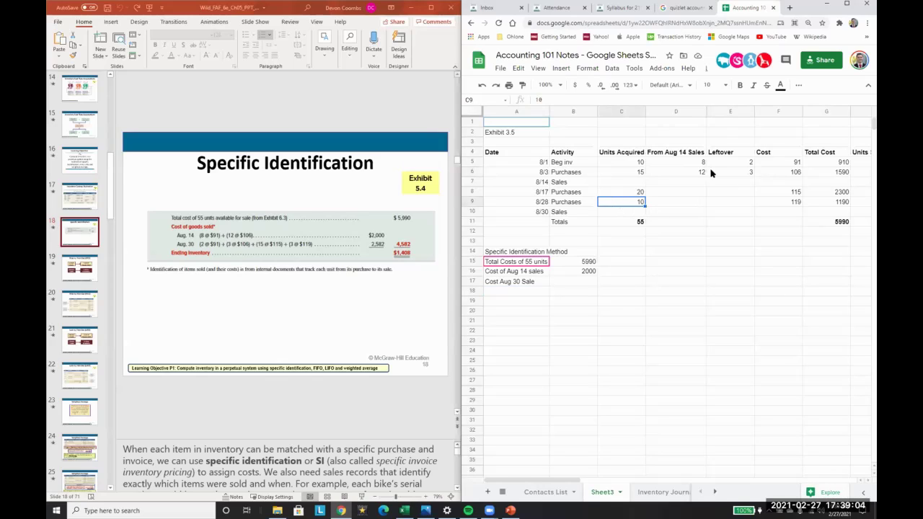
left_click(714, 112)
Step: Insert two blank columns F and G after the Leftover column
right_click(713, 112)
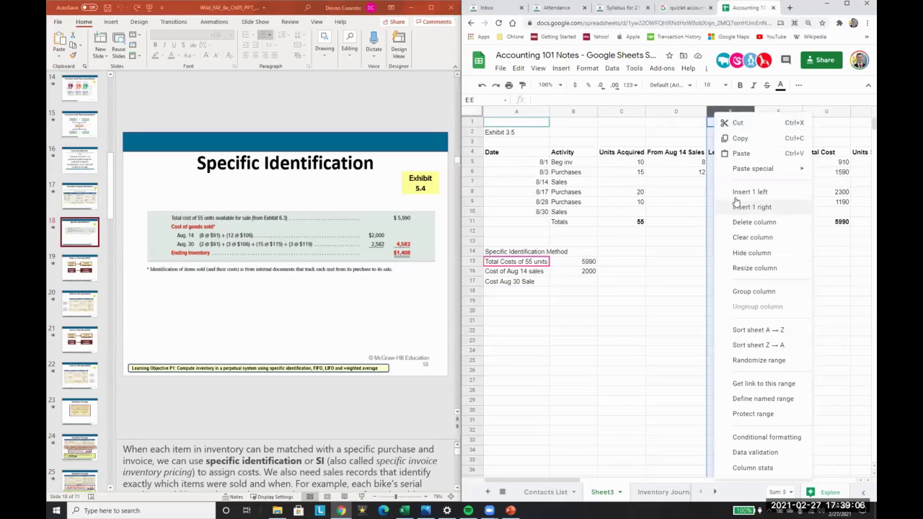
left_click(620, 240)
left_click(788, 112)
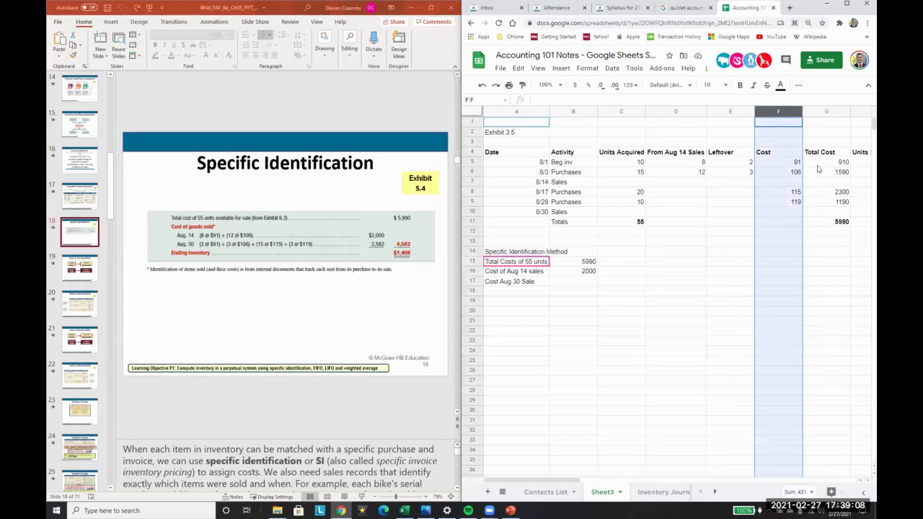
right_click(789, 111)
left_click(742, 180)
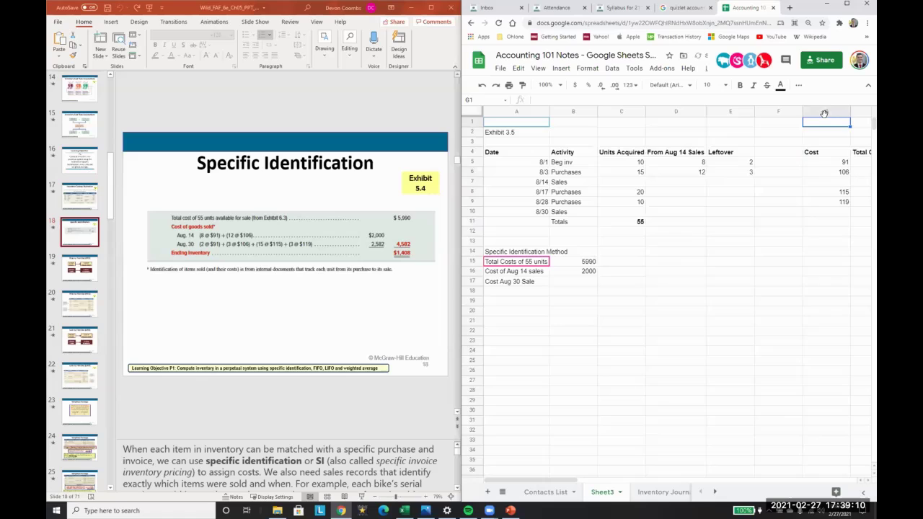
left_click(823, 112)
right_click(824, 112)
left_click(776, 191)
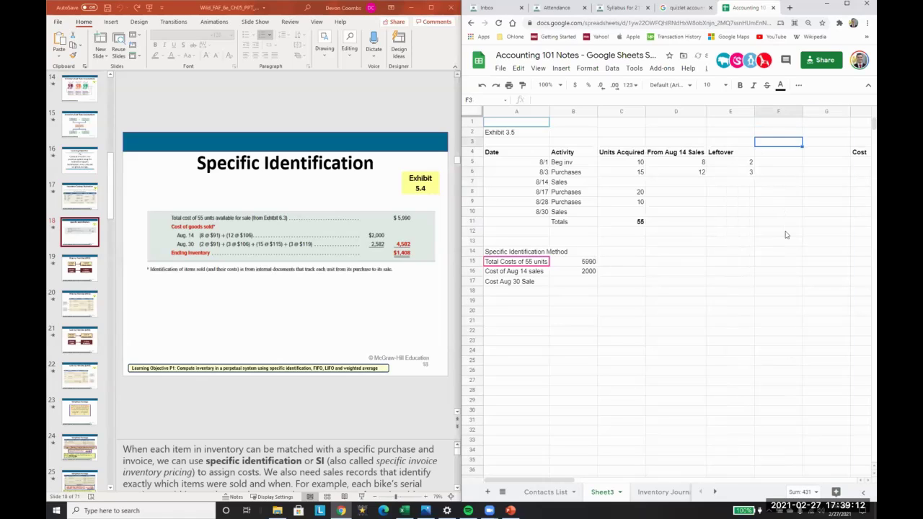
Step: Add headers 'From Aug 30 Sales' in F4 and 'Leftover' in G4
key("Down")
type("Fro")
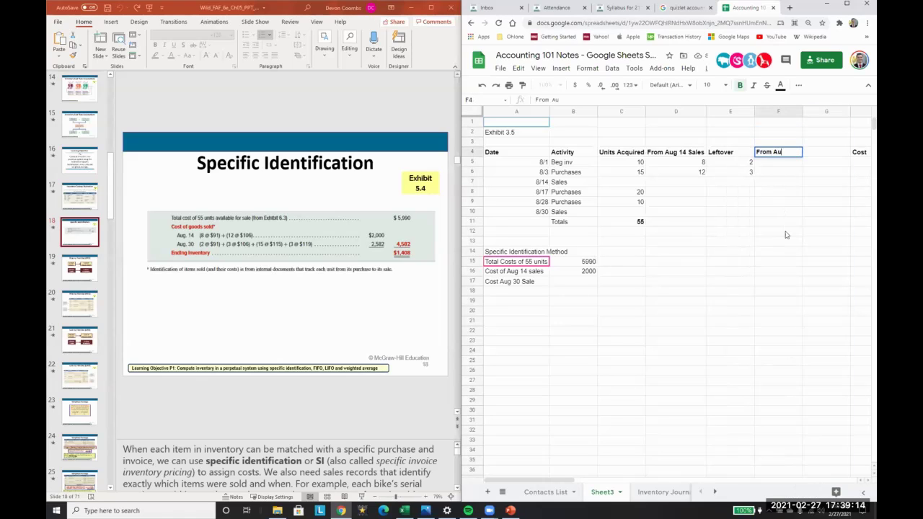
type("m Aug 30 Sales")
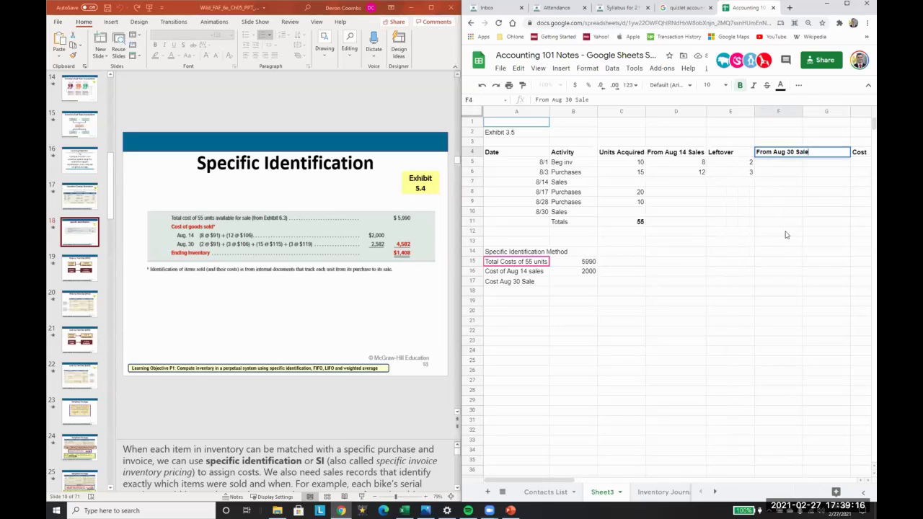
key("Return")
key("Up")
key("Right")
type("L")
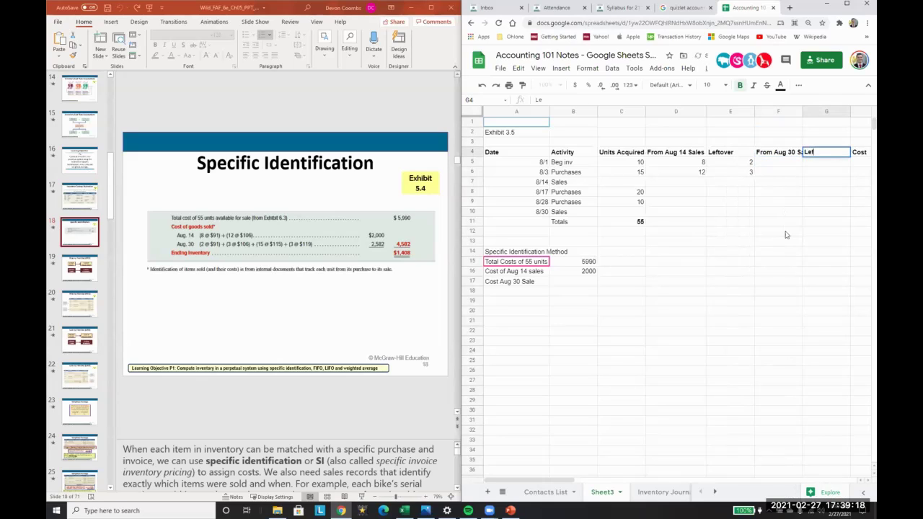
type("eftover")
key("Return")
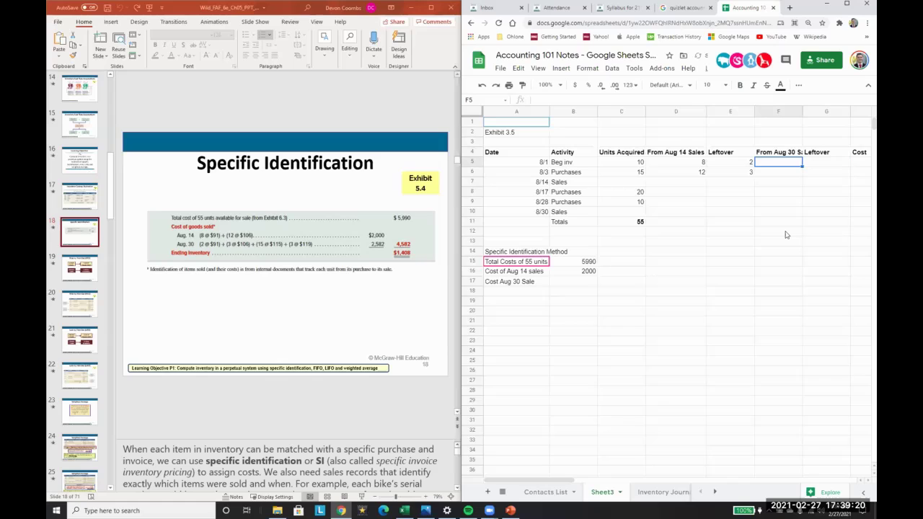
Step: Enter Aug 30 quantities 2, 3, 15, 3 in column F beside each lot
type("2")
key("Return")
type("3")
key("Return")
key("Down")
key("Down")
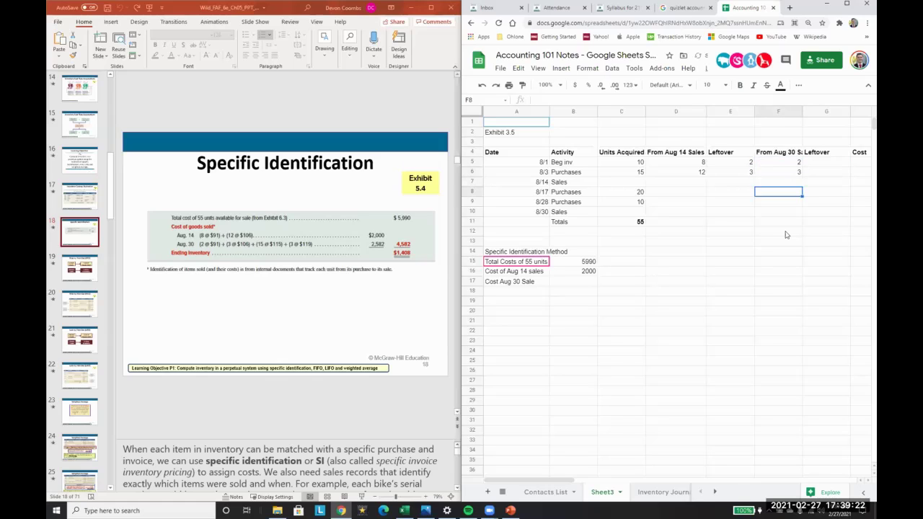
type("15")
key("Return")
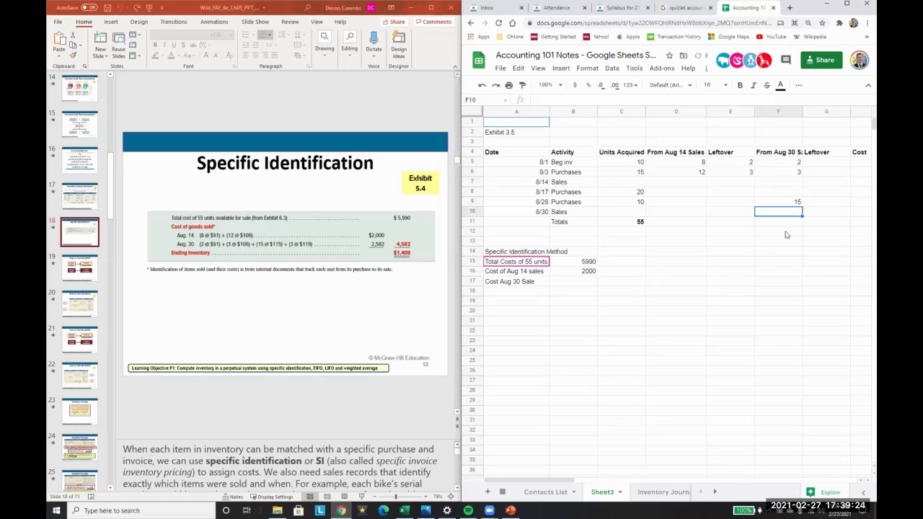
type("3")
key("Up")
key("shift+Down")
key("ctrl+x")
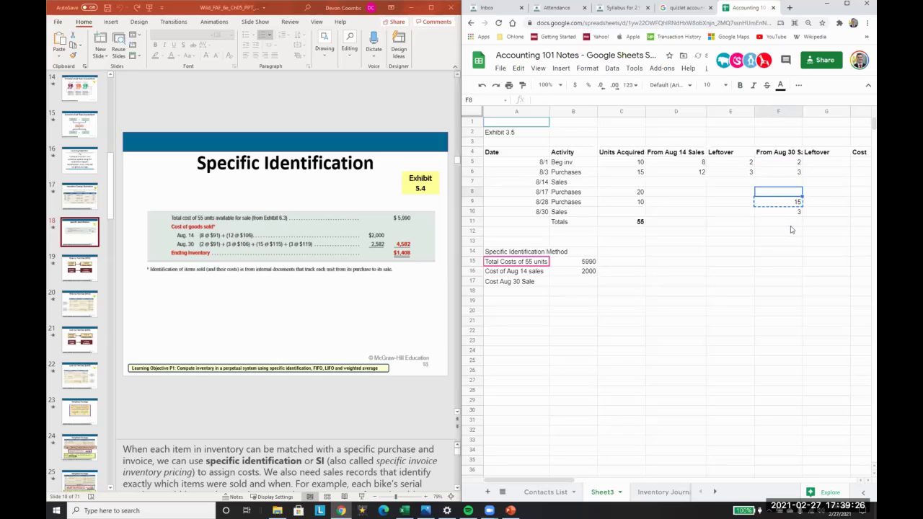
key("Up")
key("ctrl+v")
Step: Build the leftover formula =C5-D5-F5 in G5, giving 0
key("Right")
key("Up")
key("Up")
key("Up")
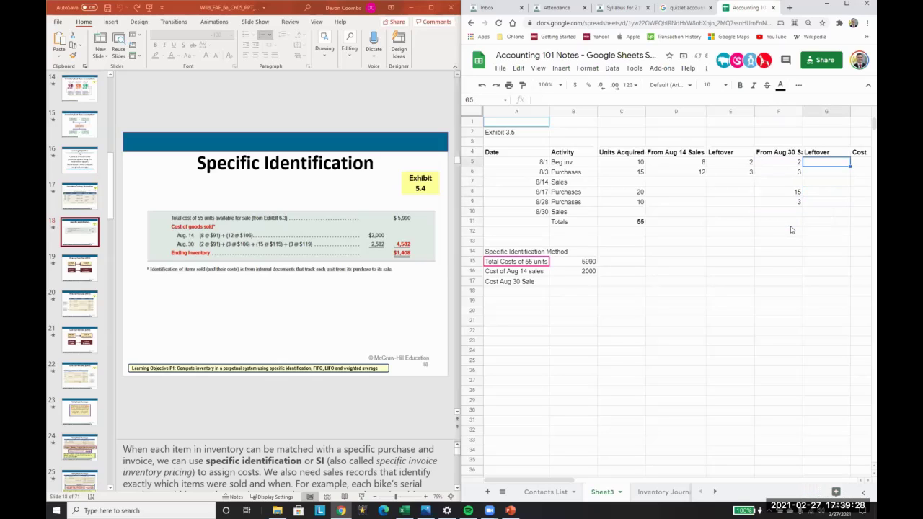
type("=")
key("Left")
key("Left")
key("Left")
key("Left")
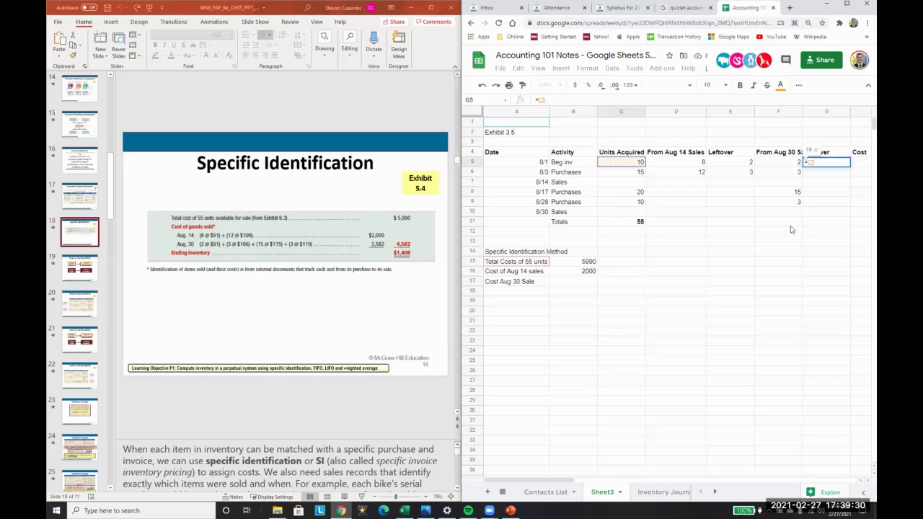
type("-")
key("Left")
key("Left")
key("Left")
type("-")
key("Left")
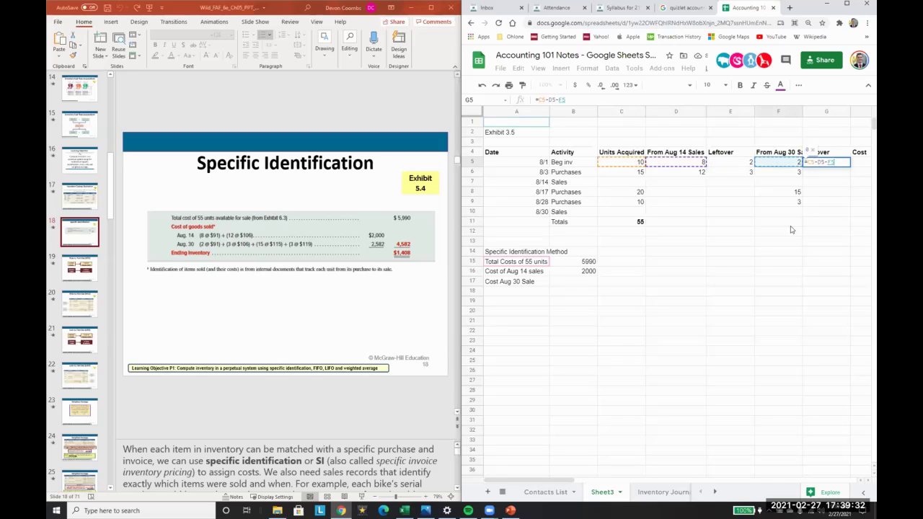
key("Return")
Step: Copy the leftover formula down the 8/3, 8/17 and 8/28 rows (0, 5, 7)
key("Up")
key("ctrl+c")
key("Down")
key("ctrl+v")
key("Down")
key("Down")
key("ctrl+v")
key("Down")
key("ctrl+v")
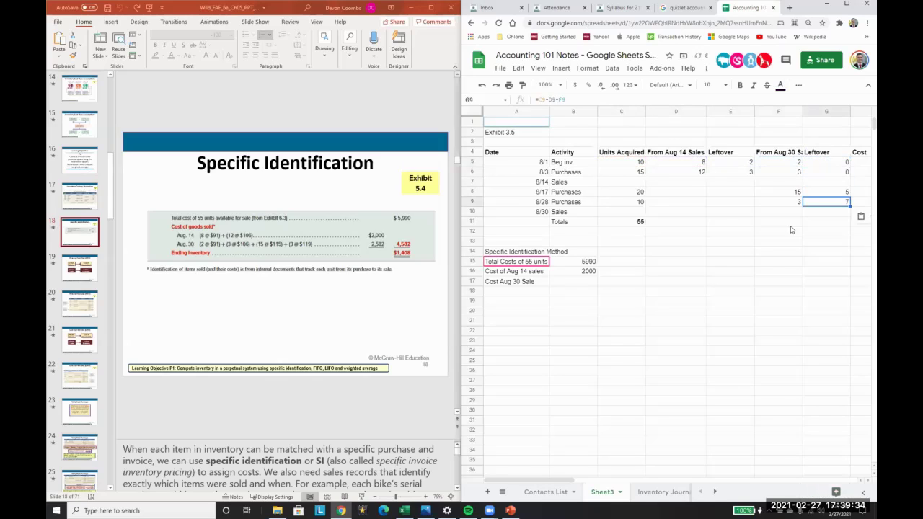
key("Down")
scroll(791, 229, "right", 1)
key("Up")
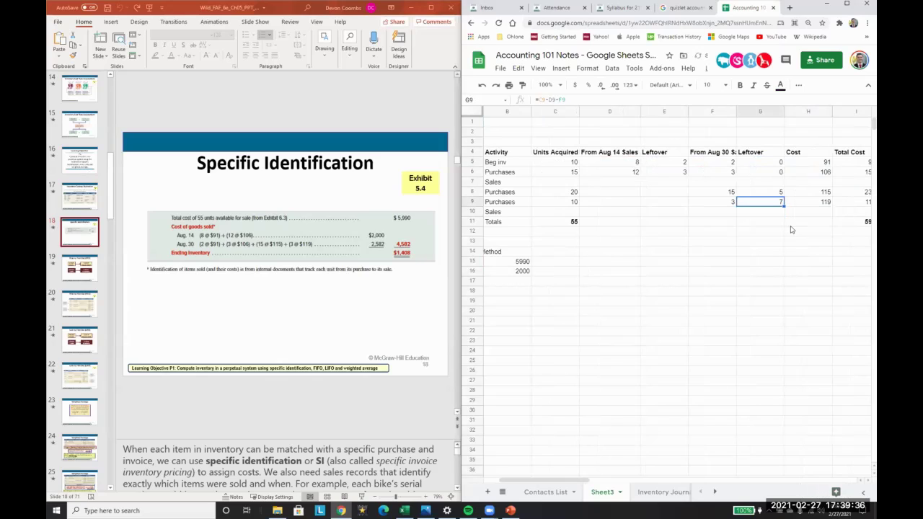
key("Home")
Step: Record 2582 as the Aug 30 sale cost in B17
key("Down")
key("Down")
key("Down")
key("Down")
key("Down")
key("Down")
key("Down")
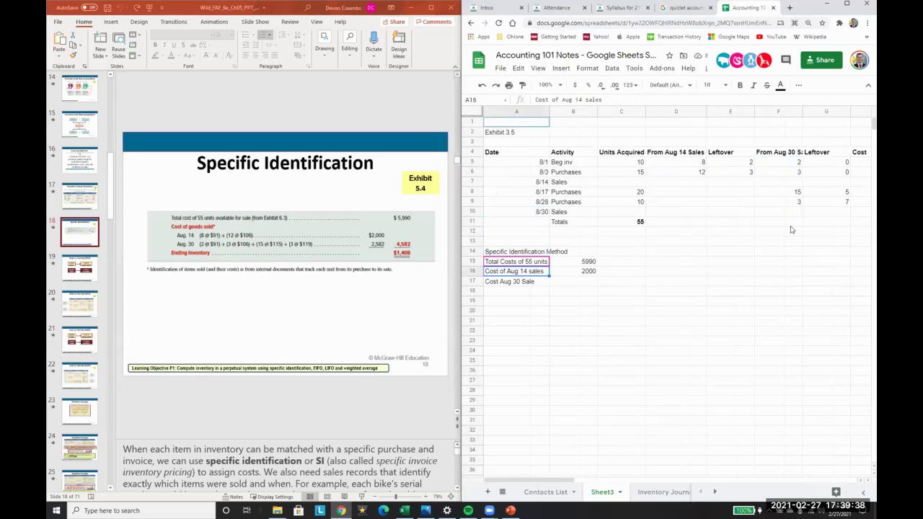
key("Down")
key("Right")
type("4")
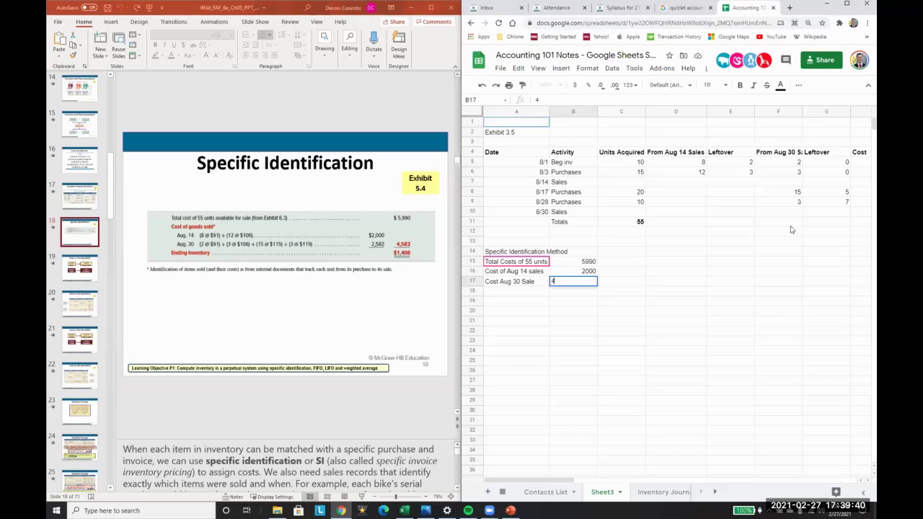
type("582")
key("Return")
Step: Move the 5990 total from B15 to C15 and start an 'Ending Inventory' label in A18
key("Left")
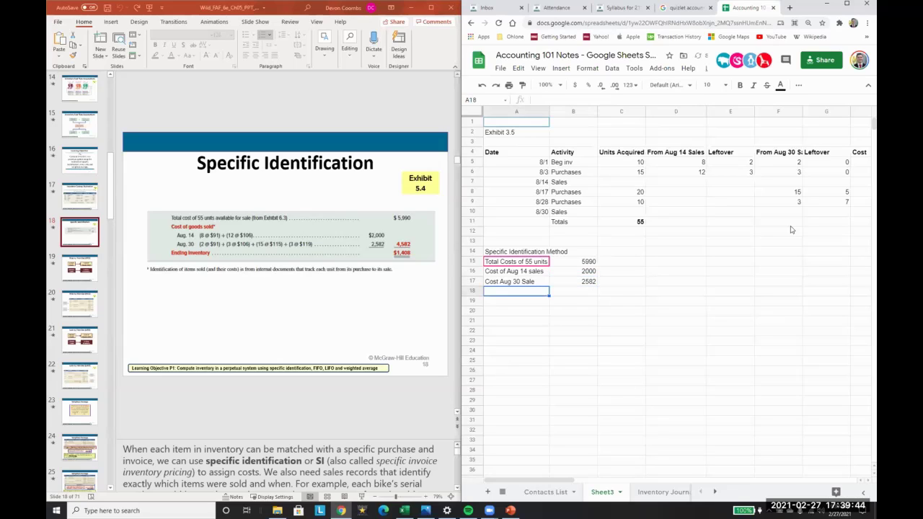
key("Up")
key("Up")
key("Up")
key("Right")
key("ctrl+c")
key("Right")
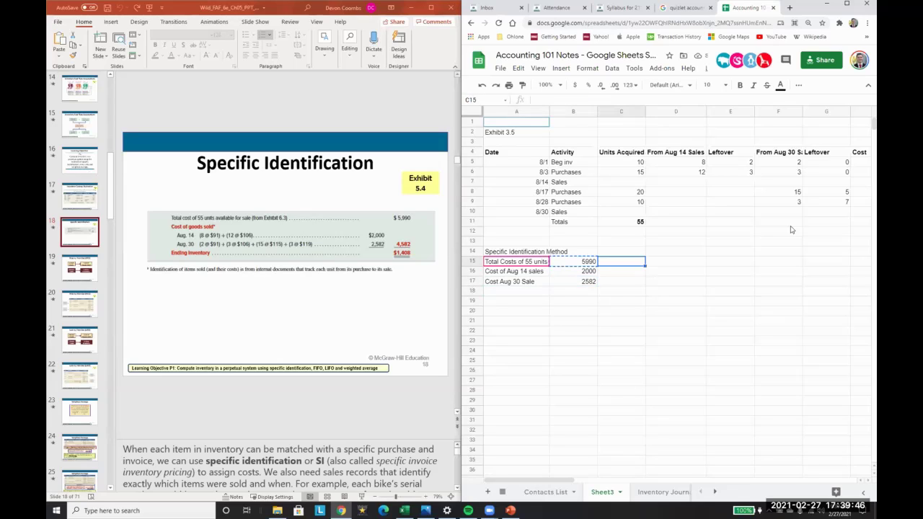
key("ctrl+v")
key("Down")
key("Down")
key("Left")
key("Left")
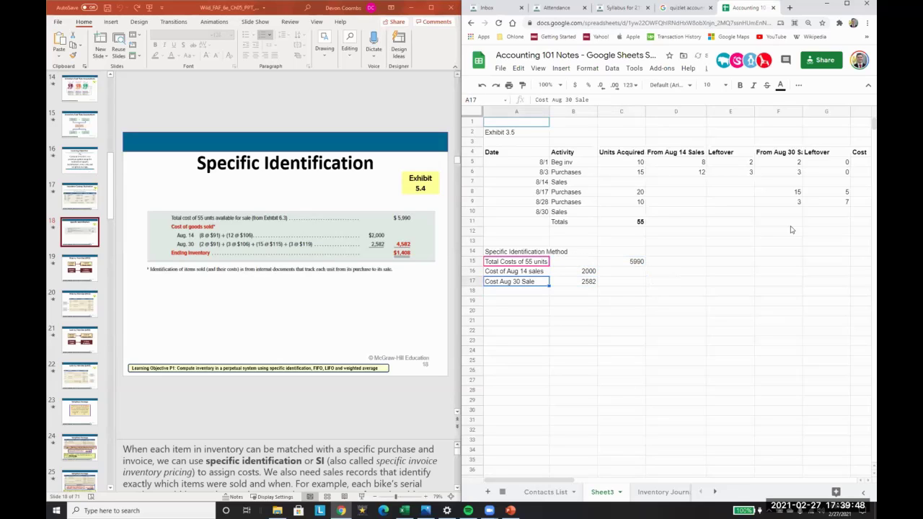
key("Down")
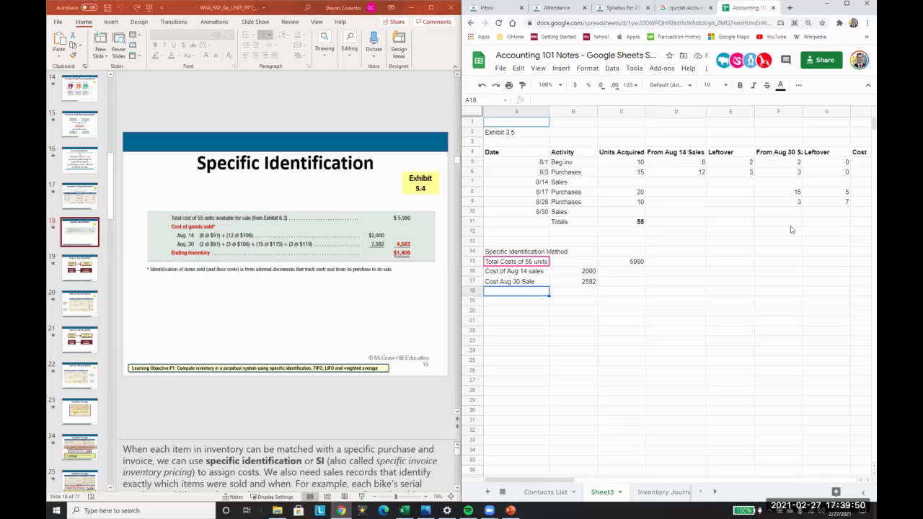
type("Ending Inventory")
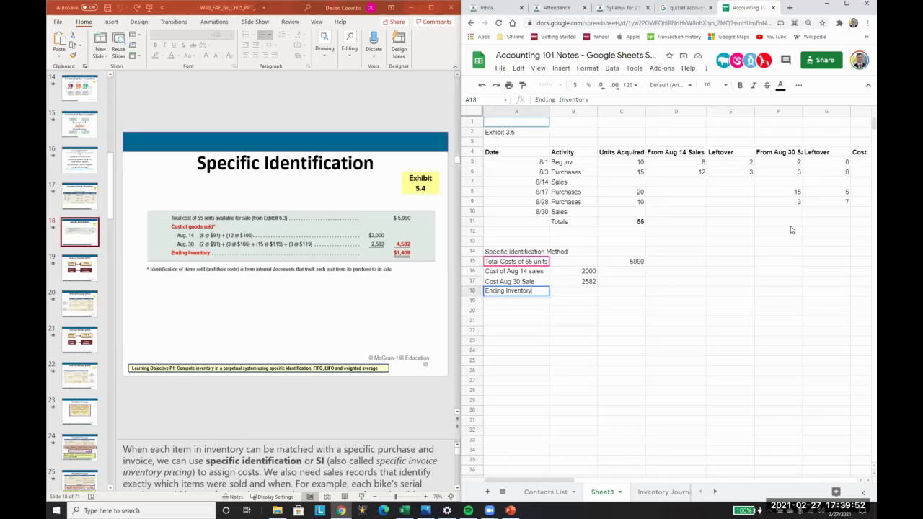
Step: Move the Ending Inventory label down to A19 and label A18 'Sum'
key("Up")
key("Right")
key("Down")
key("Right")
key("Left")
key("Left")
key("ctrl+c")
key("Down")
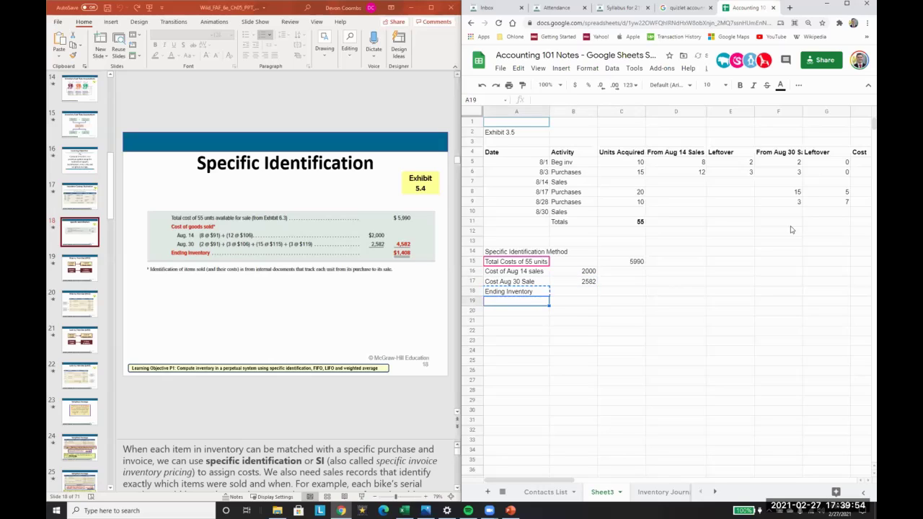
key("ctrl+v")
key("Up")
type("Sum")
key("Right")
key("Right")
Step: Enter =B16+B17 in C18 to total both sale costs at 4582
type("=")
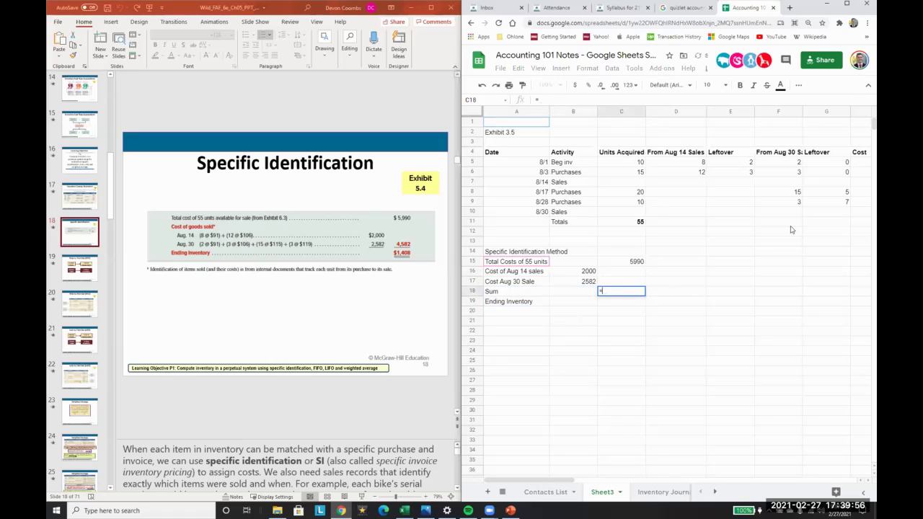
key("Left")
key("Up")
key("Up")
type("+")
key("Left")
key("Up")
key("Return")
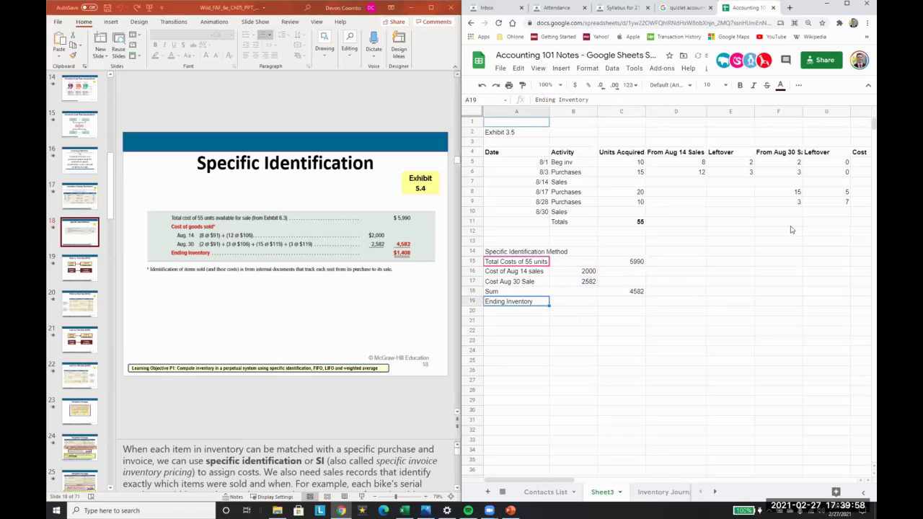
Step: Enter =C15-C18 in C19 to show ending inventory of 1408
key("Right")
key("Right")
type("=")
key("Up")
key("Up")
key("Up")
key("Up")
type("-")
key("Up")
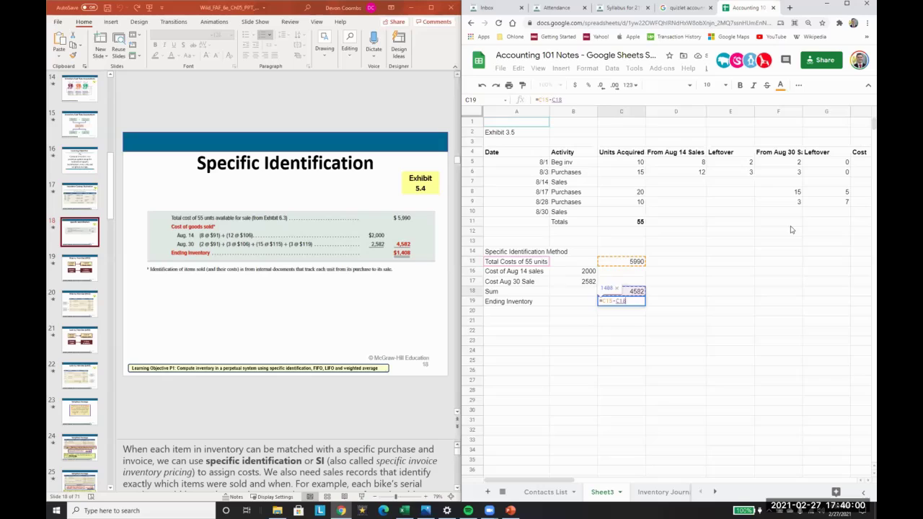
key("Return")
Step: Select B16:B17 to check the sale-cost total in the status bar
key("Up")
key("Left")
key("Up")
key("Up")
key("Up")
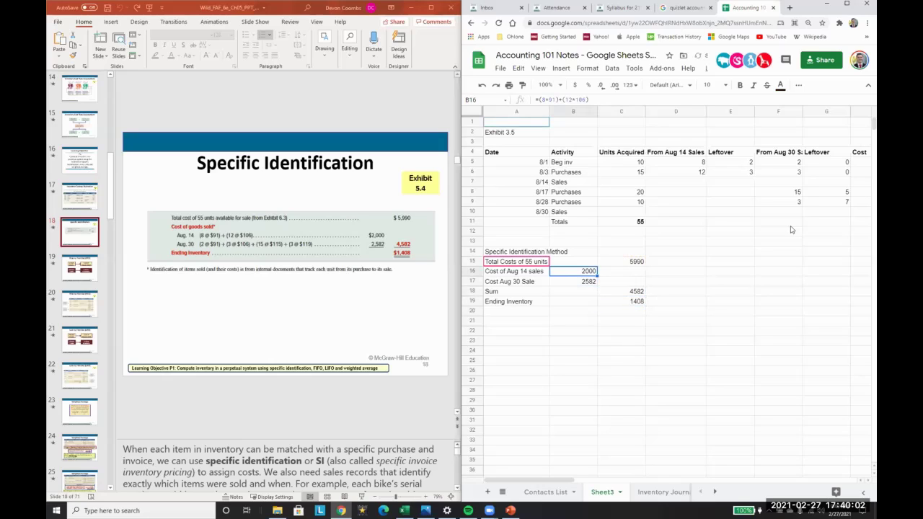
key("shift+Down")
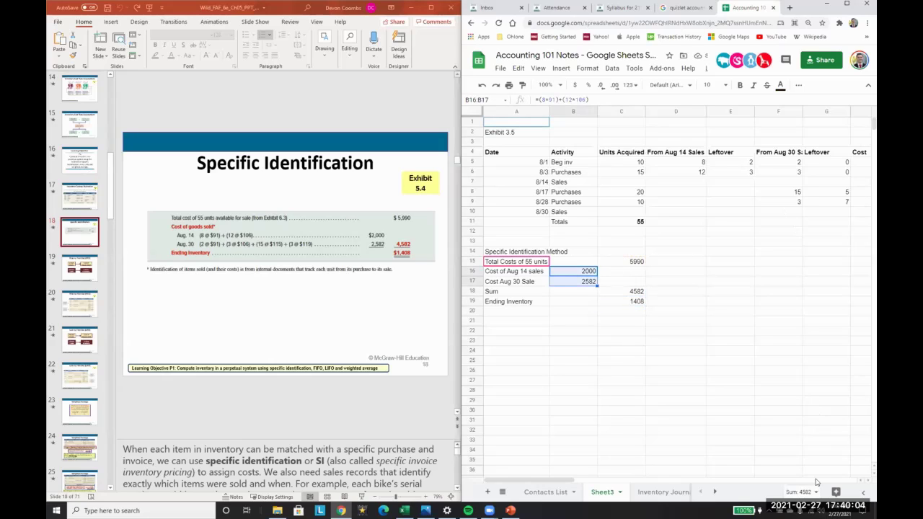